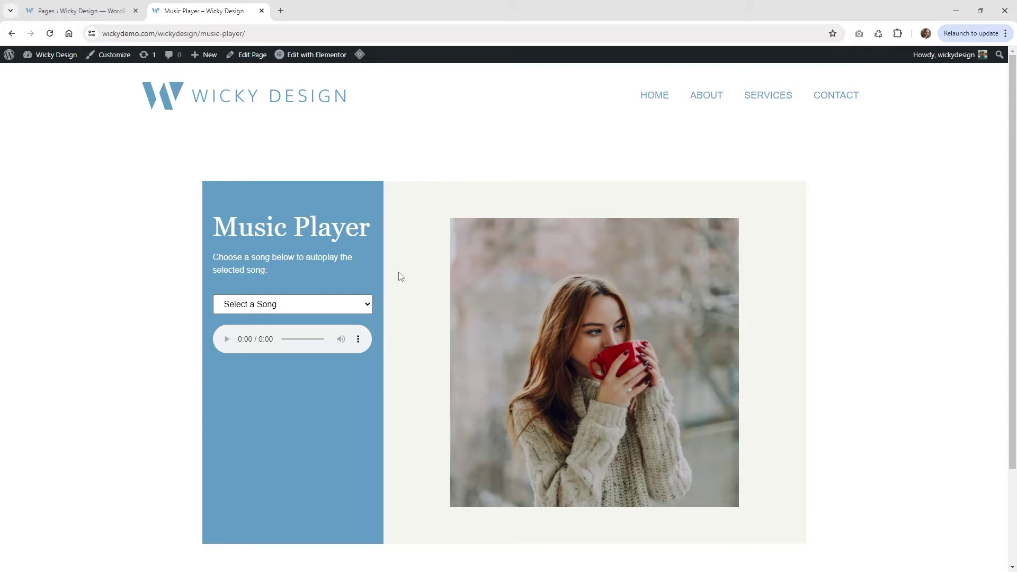
Play "Hazy Afternoon Serenade" from the song list and review its title and description.
click(338, 304)
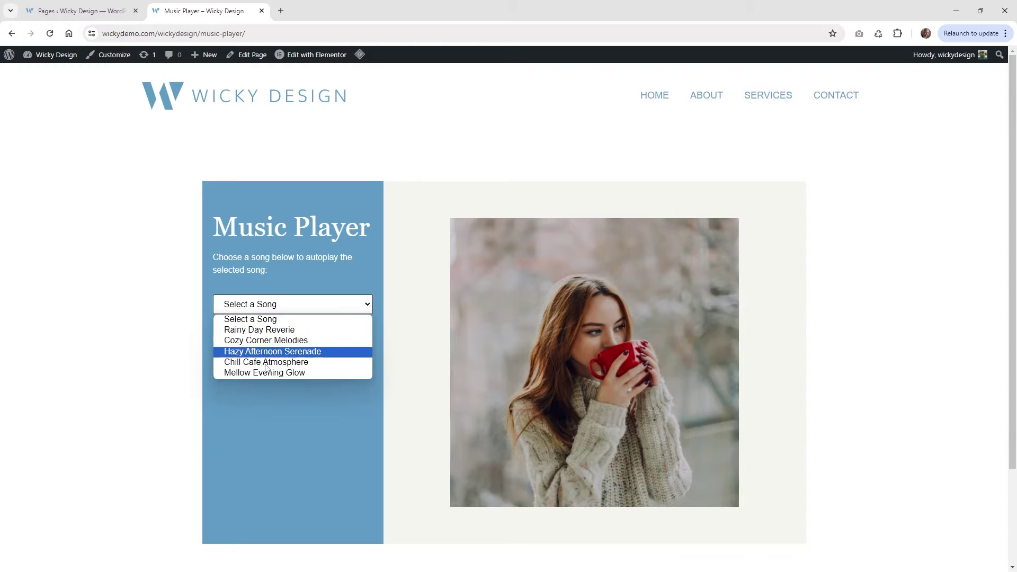
click(162, 368)
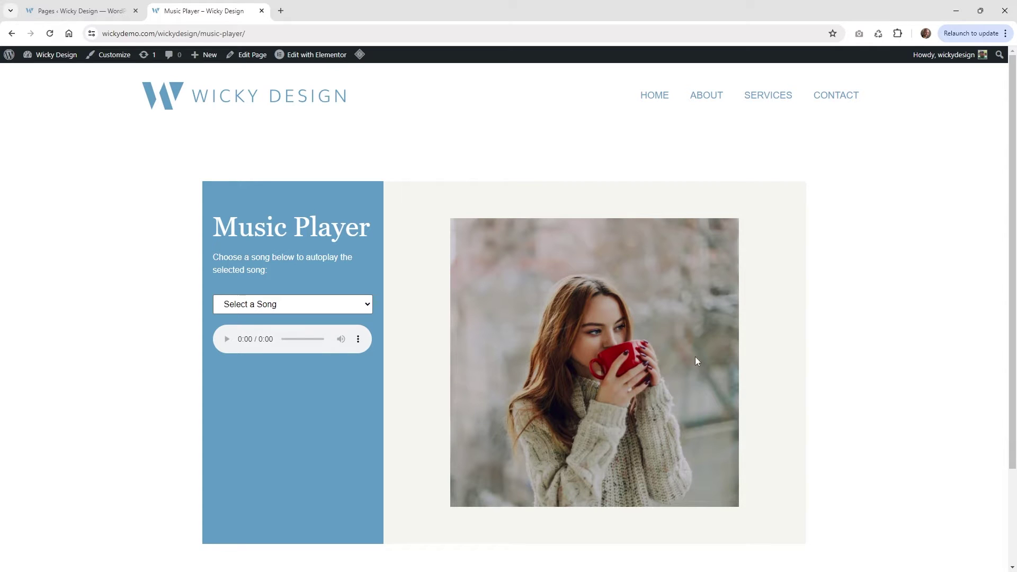
click(281, 305)
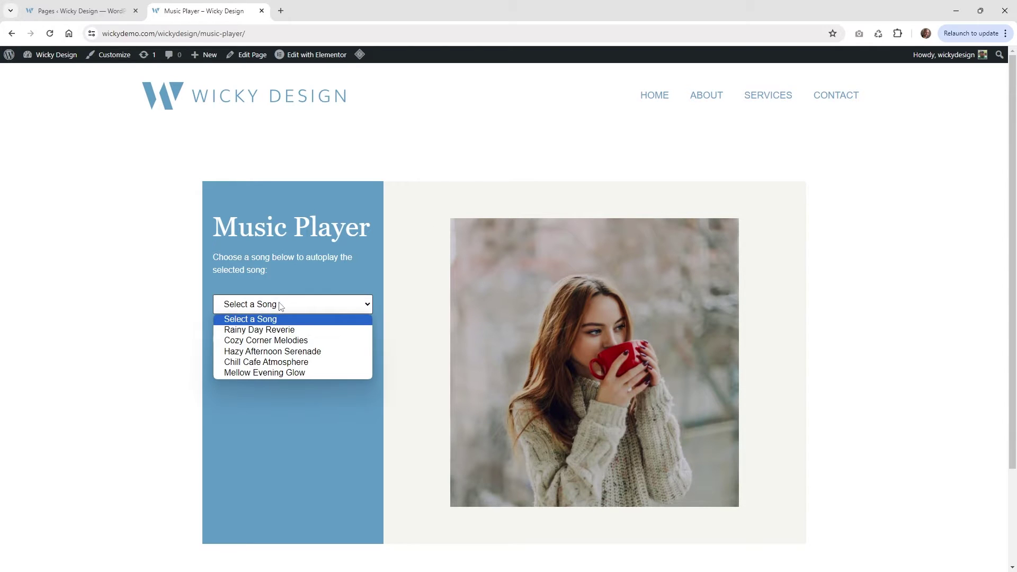
click(262, 352)
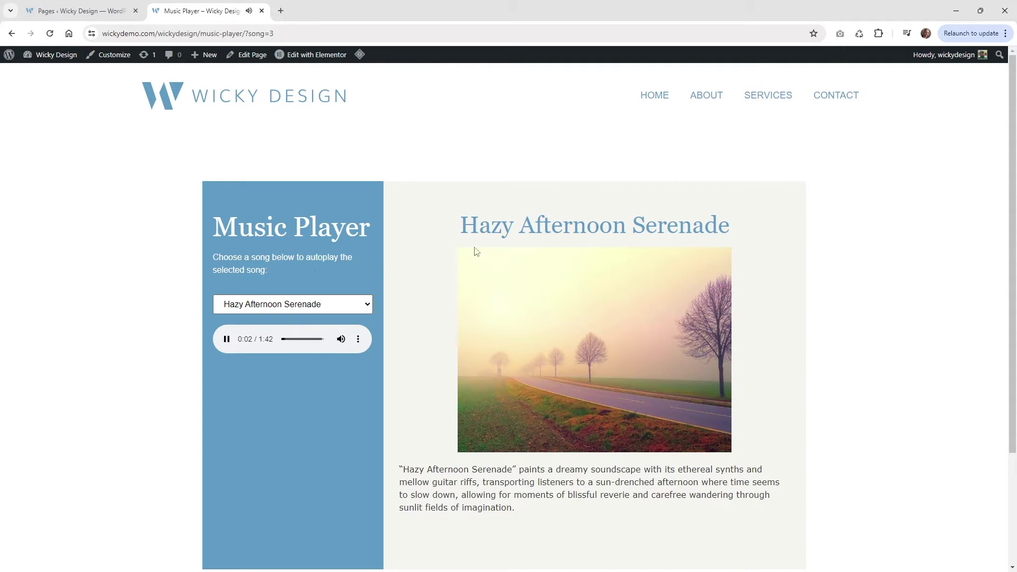
drag(491, 227, 513, 227)
mouse_move(551, 516)
mouse_down()
mouse_move(488, 404)
mouse_move(537, 519)
mouse_up()
Switch the music player to "Mellow Evening Glow" and pause the playback.
click(258, 310)
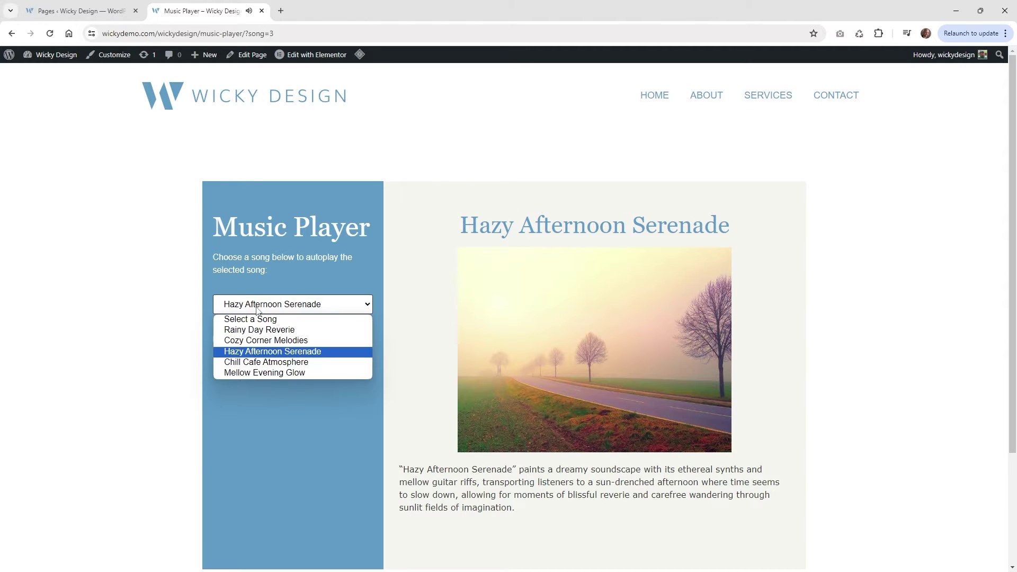
click(276, 372)
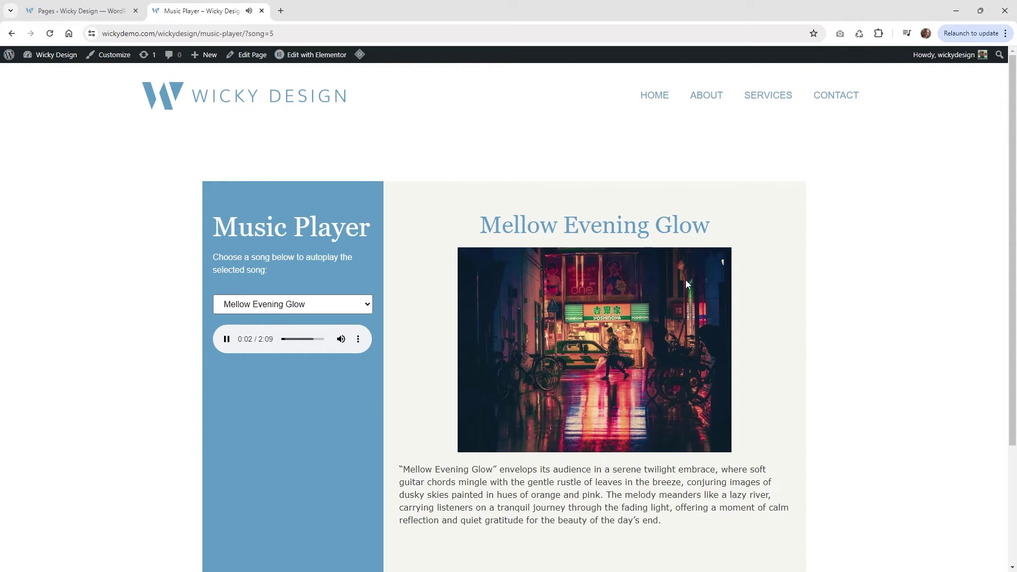
click(226, 339)
Examine the ?song=5 parameter in the page URL and the choices in the song list.
click(299, 34)
click(301, 34)
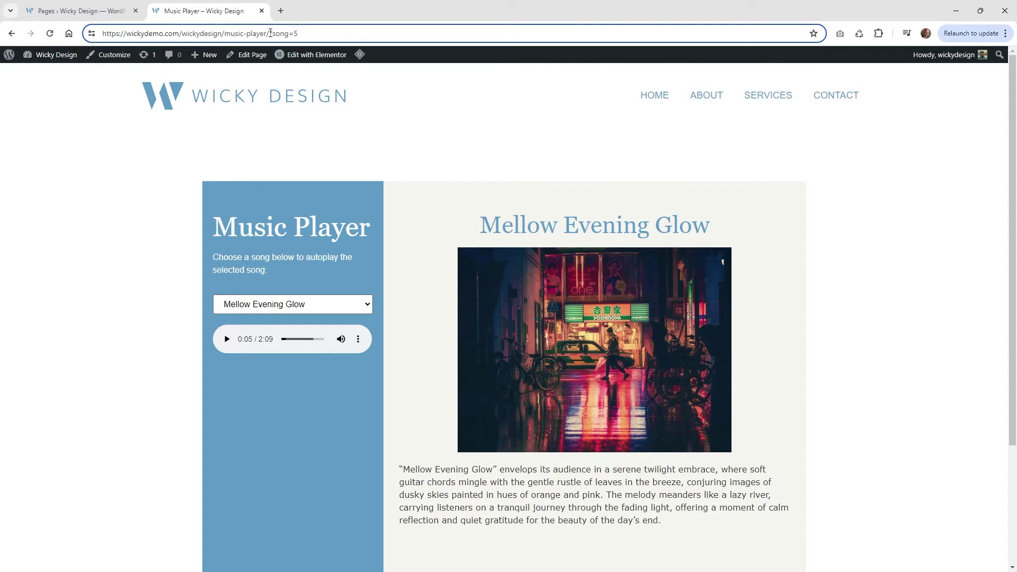
drag(269, 33, 301, 34)
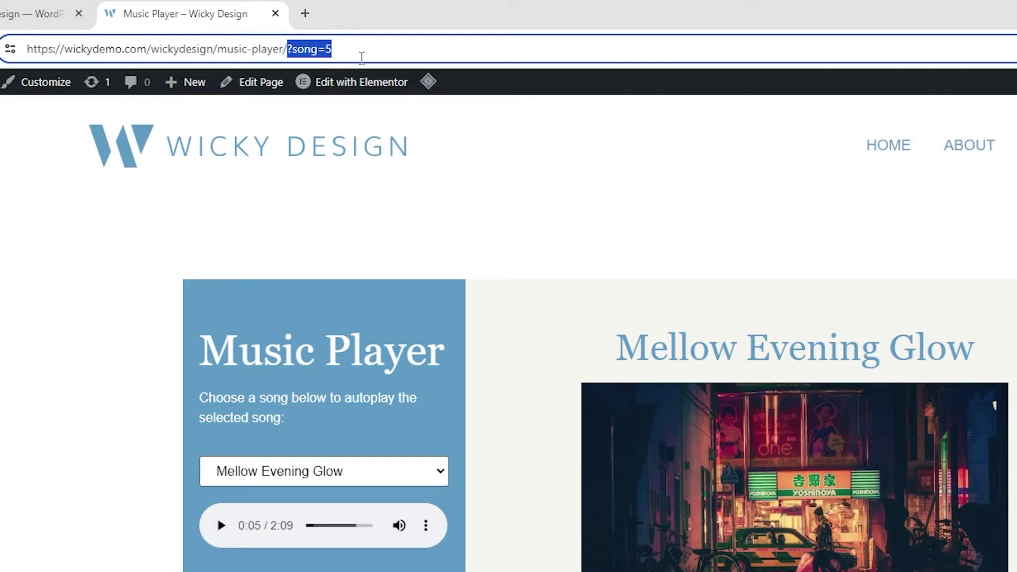
click(377, 479)
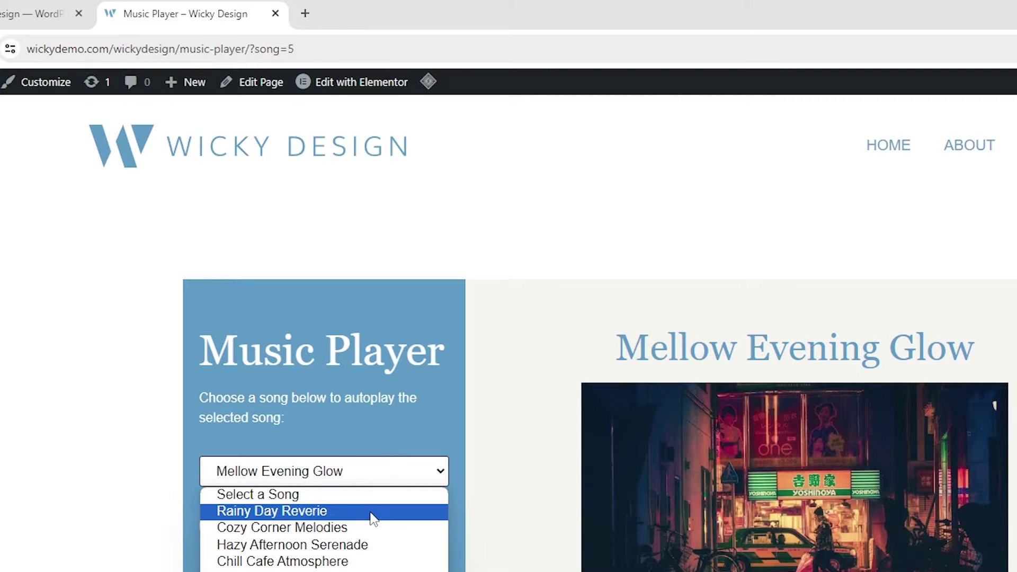
click(542, 471)
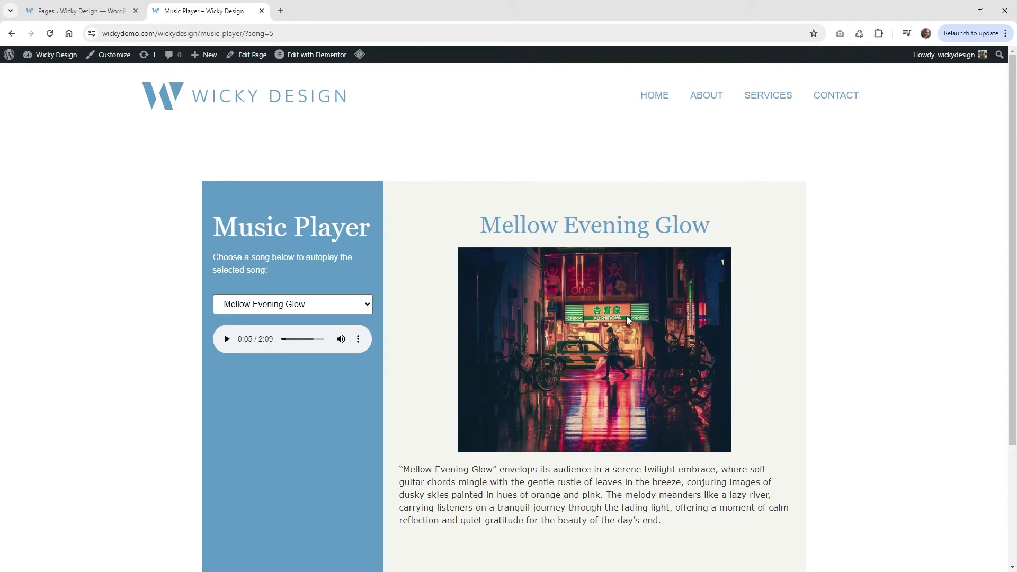
click(263, 308)
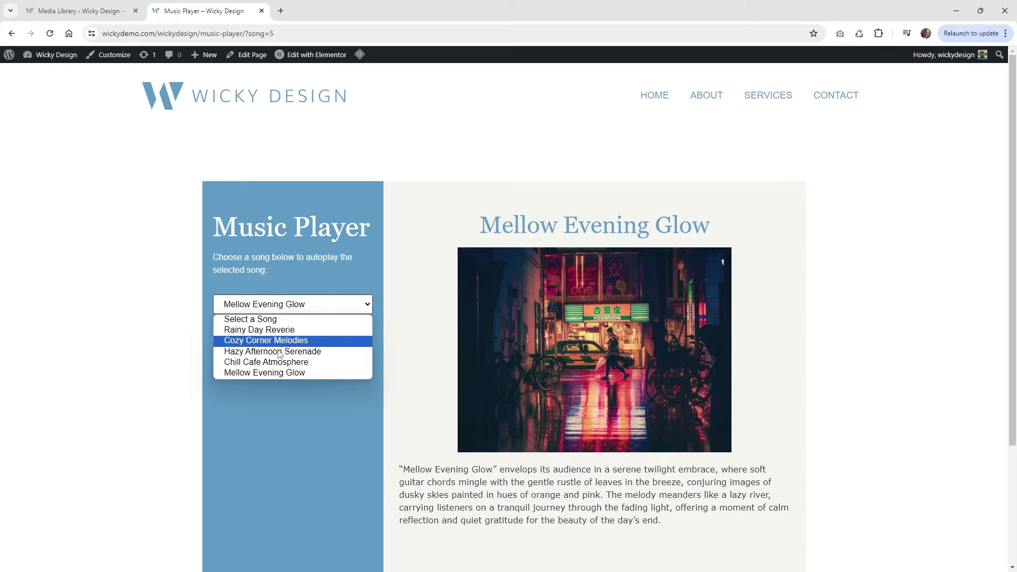
click(177, 331)
Inspect the attachment details of song5.mp3 and song4.mp3 in the media library, highlighting the file URL of song4.mp3.
click(78, 11)
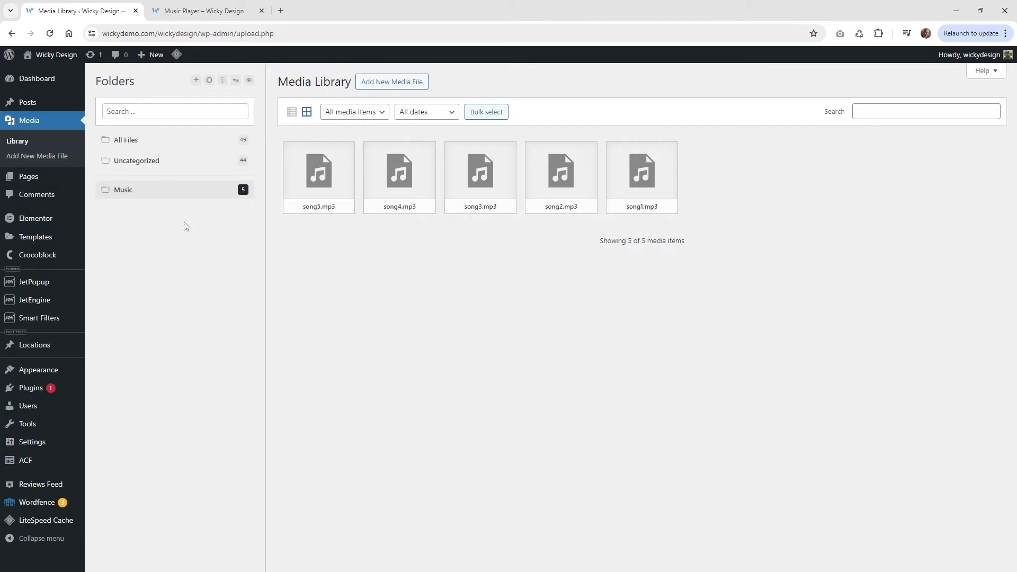
click(322, 197)
click(989, 81)
click(203, 150)
click(428, 178)
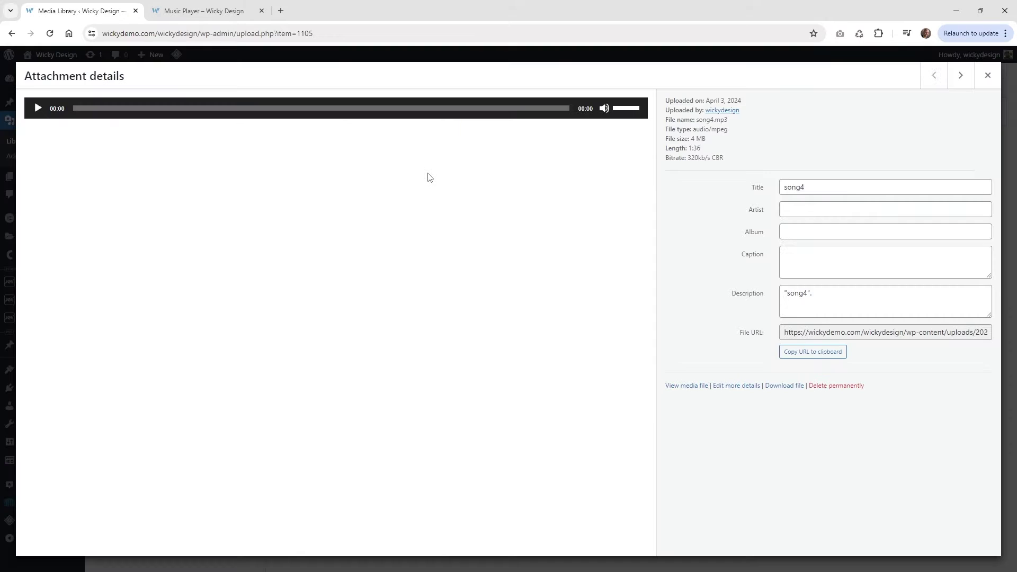
click(906, 332)
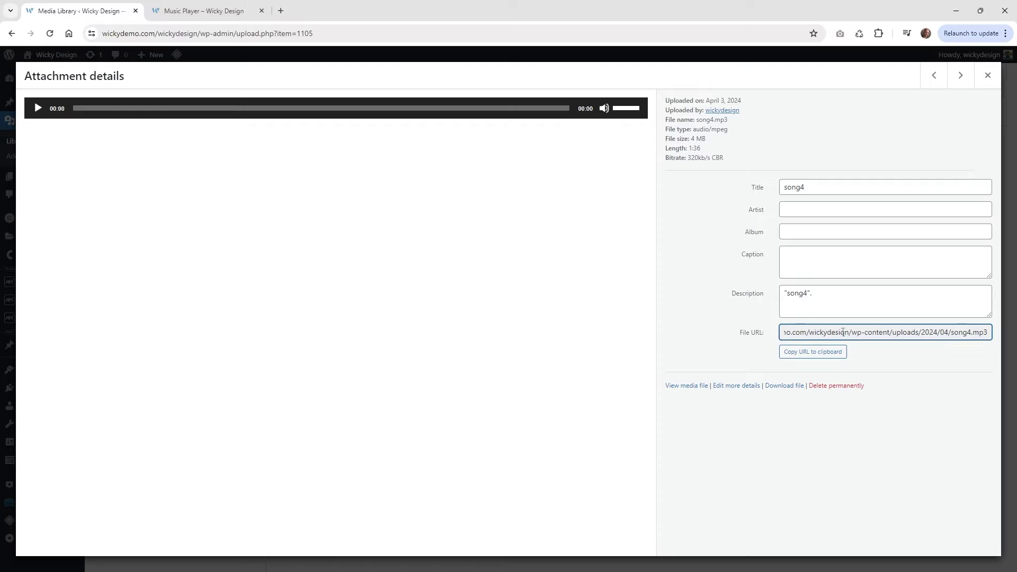
drag(948, 330, 757, 342)
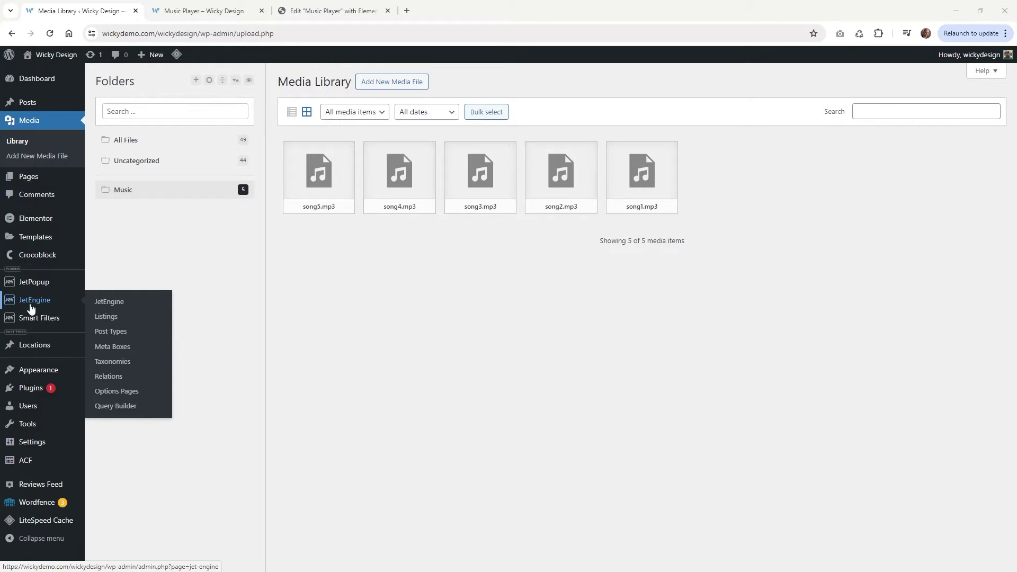
Check the Dynamic Visibility module in the JetEngine dashboard and compare it with the live Music Player page.
click(41, 300)
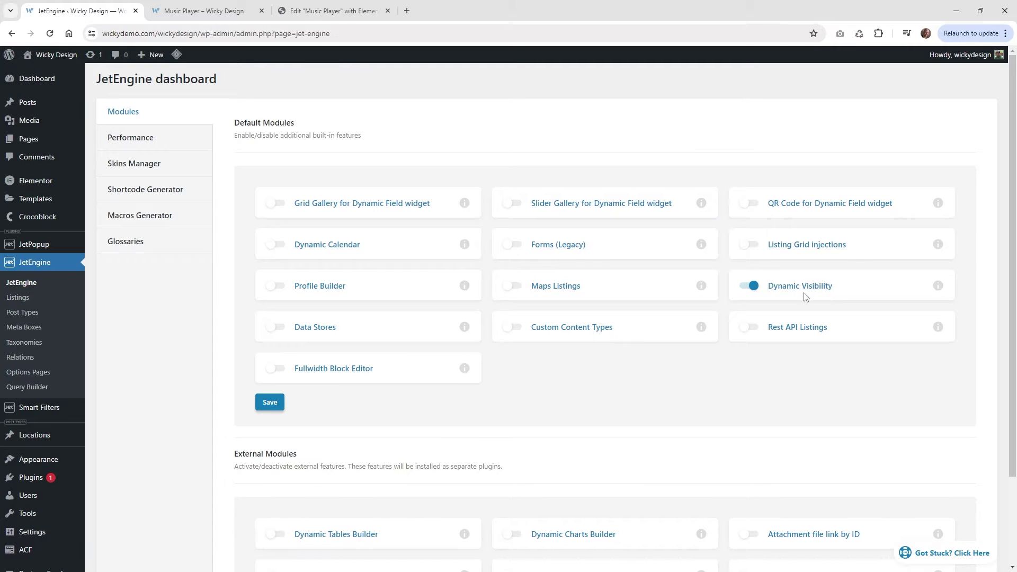
click(204, 10)
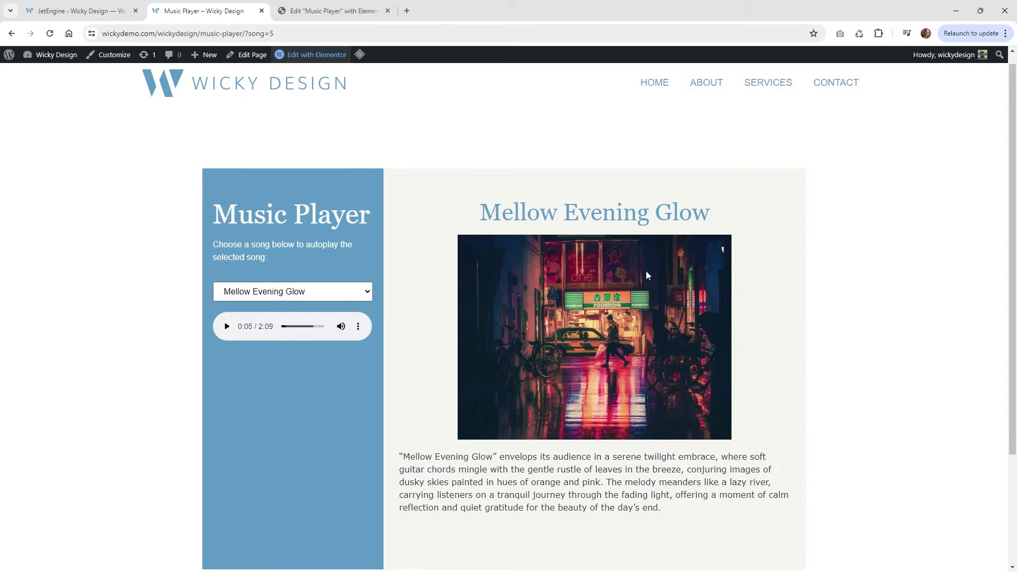
scroll(646, 271, down, 1)
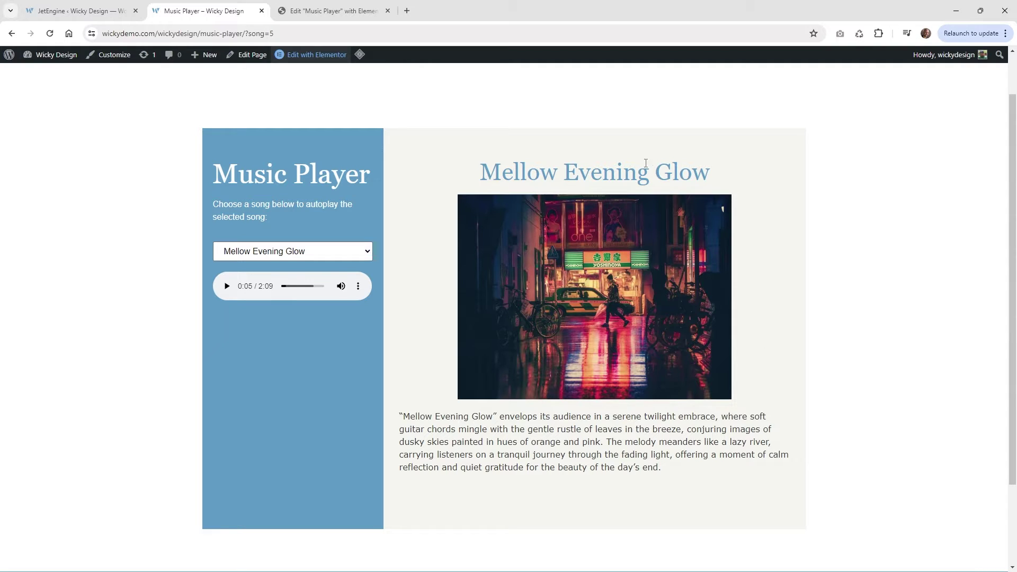
click(93, 7)
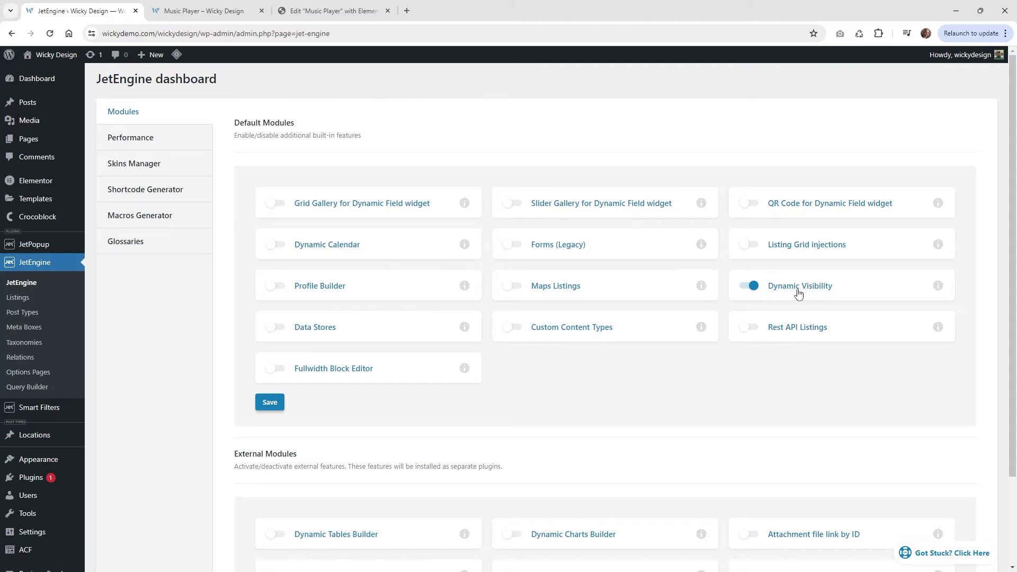
click(204, 11)
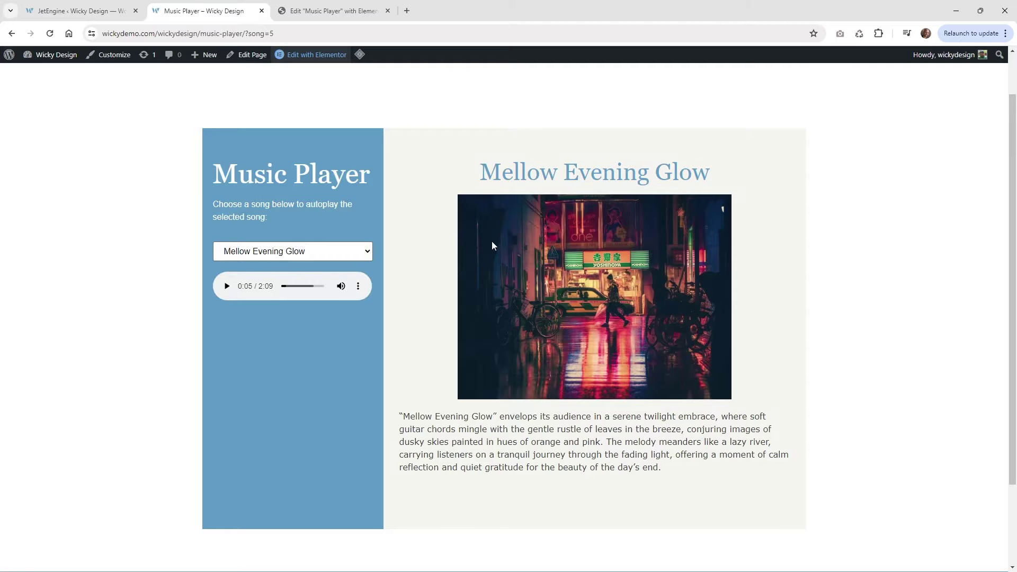
Switch to the Elementor editor, open the audio player's HTML code in a wider panel, and highlight the audio element.
key(ctrl+Tab)
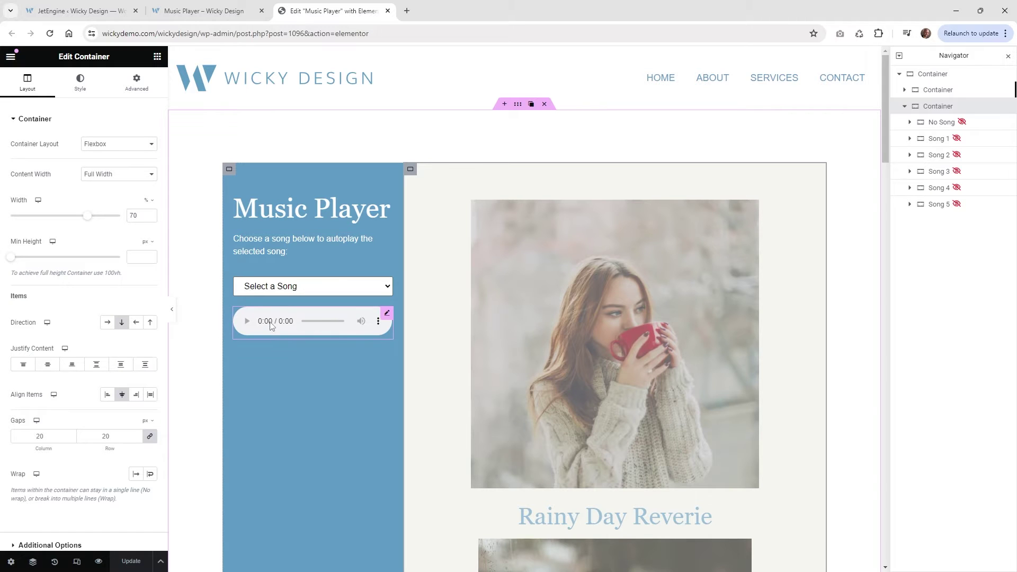
click(387, 314)
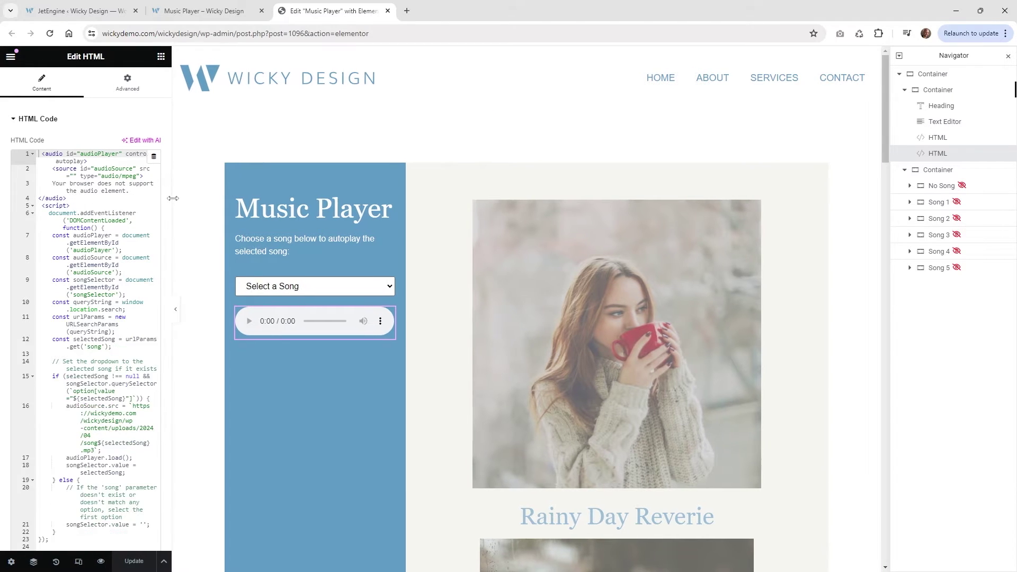
drag(168, 198, 241, 199)
click(65, 183)
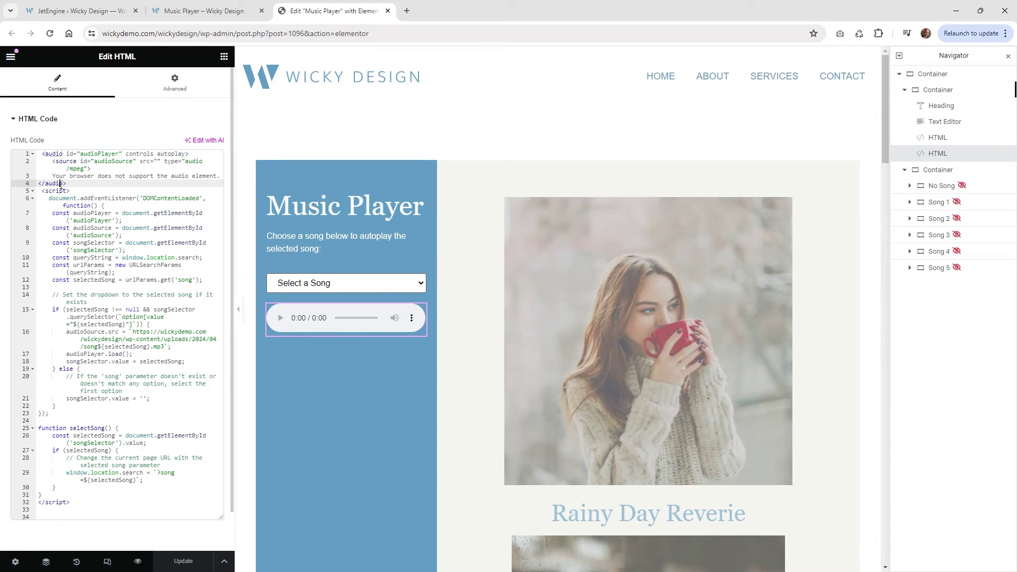
drag(65, 183, 36, 154)
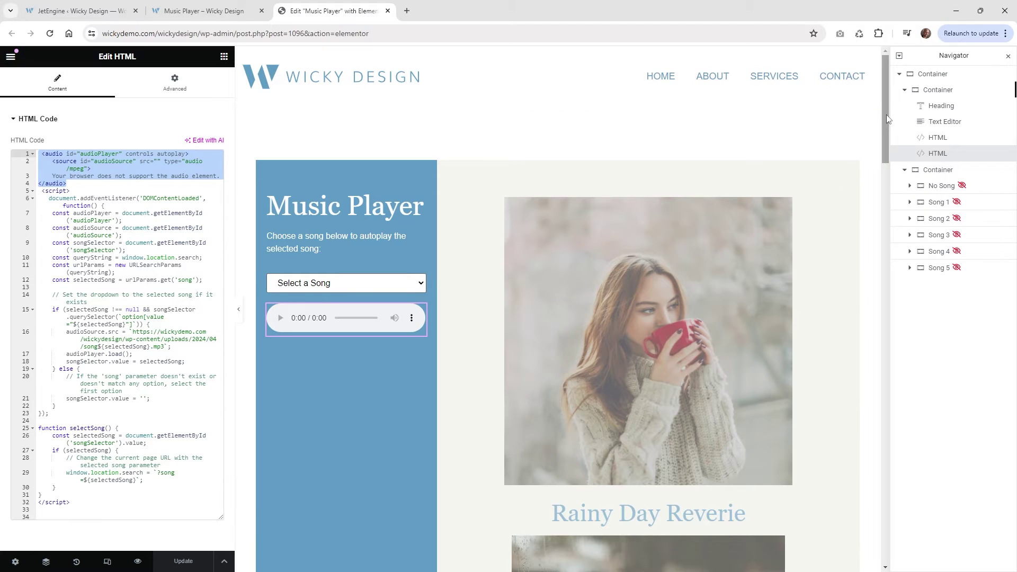
Examine the stacked song containers on the page, selecting Song 1 and Song 2 along the way.
drag(885, 115, 889, 133)
scroll(889, 133, down, 4)
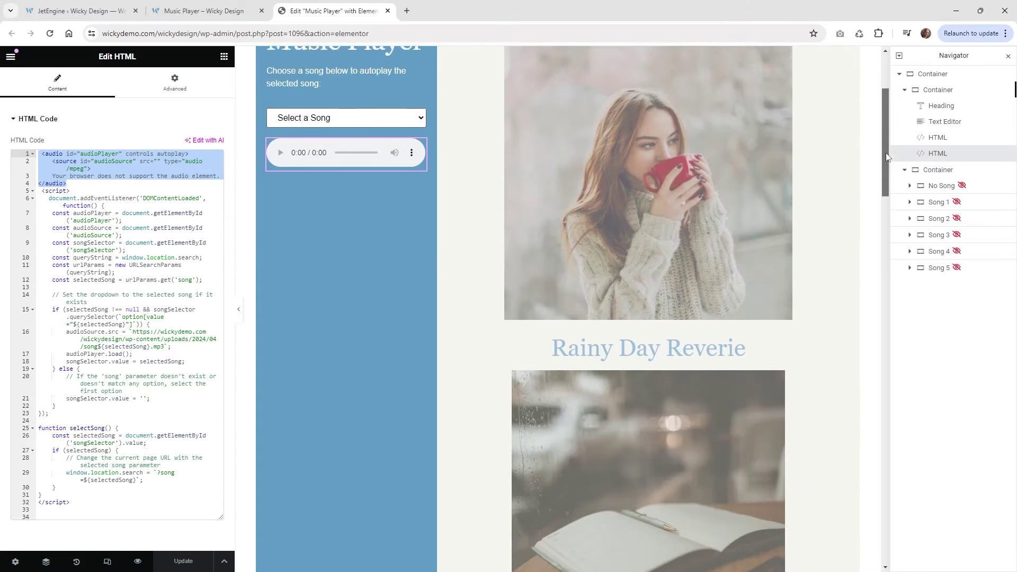
scroll(890, 127, up, 4)
scroll(890, 127, up, 1)
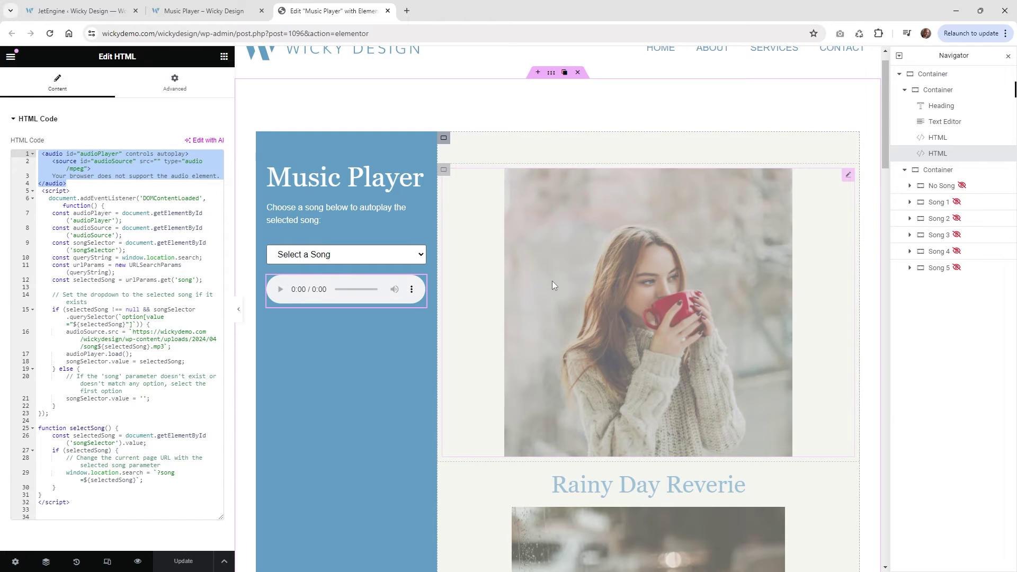
scroll(669, 297, down, 6)
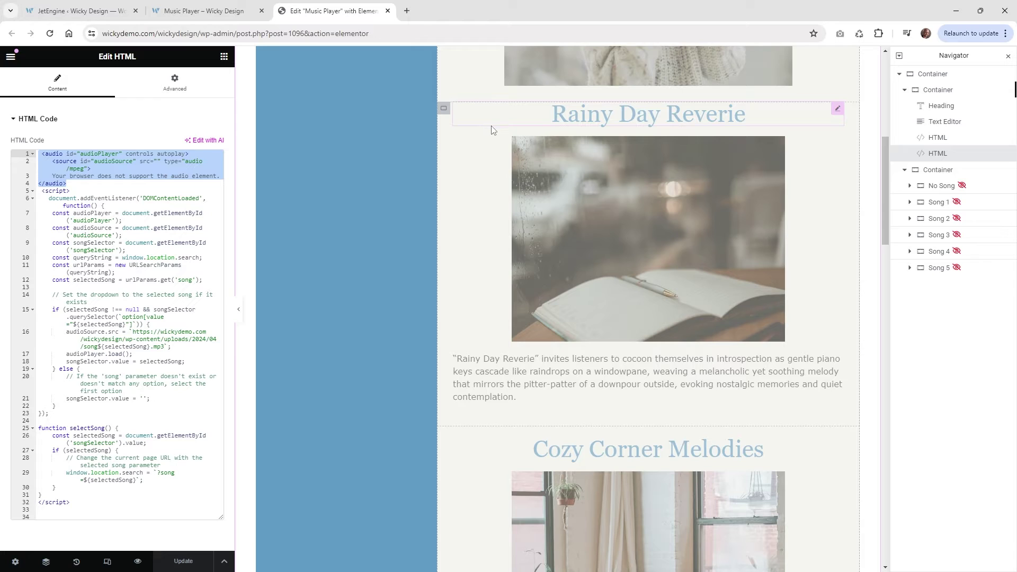
click(455, 108)
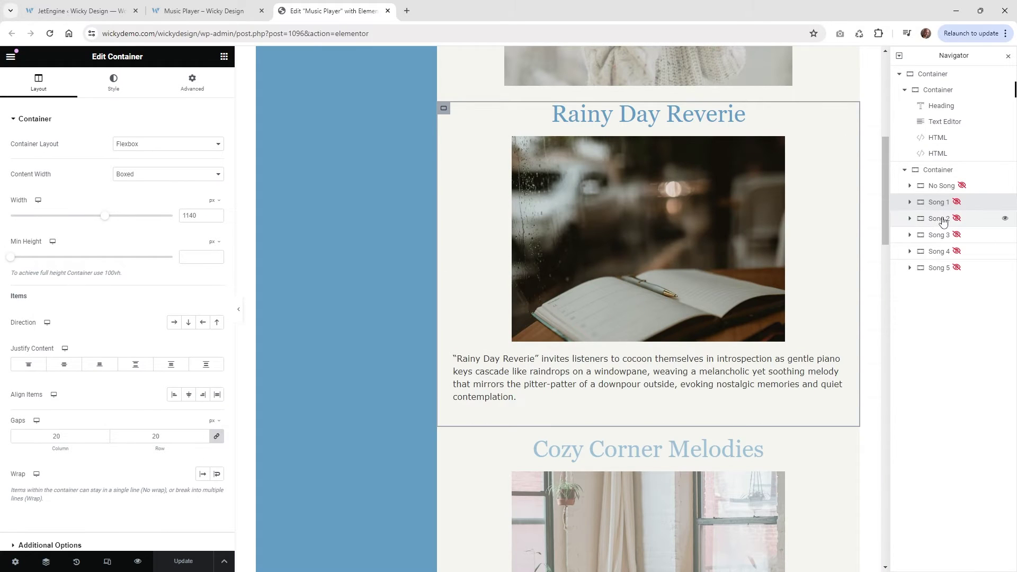
scroll(738, 306, down, 10)
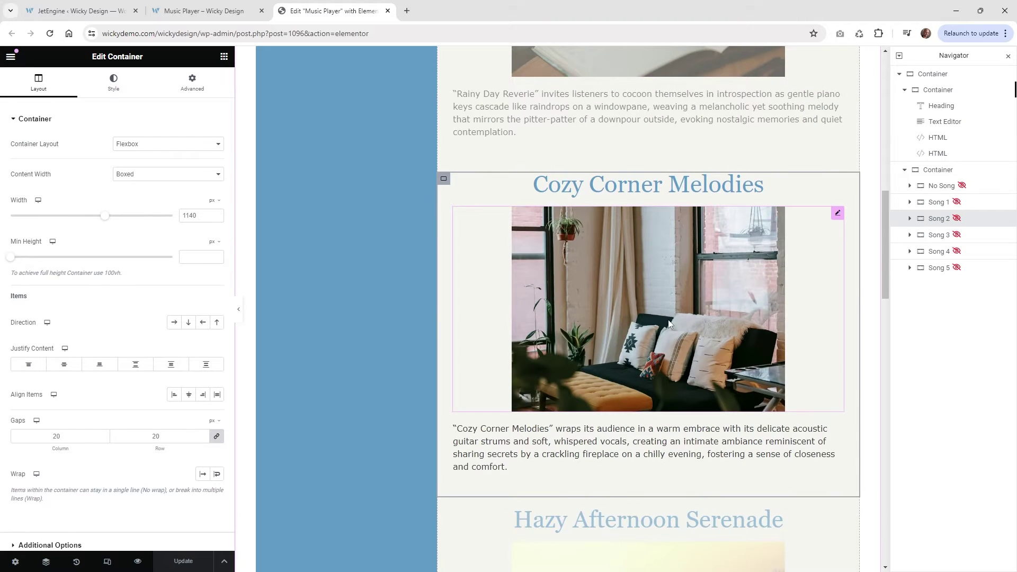
scroll(596, 282, down, 10)
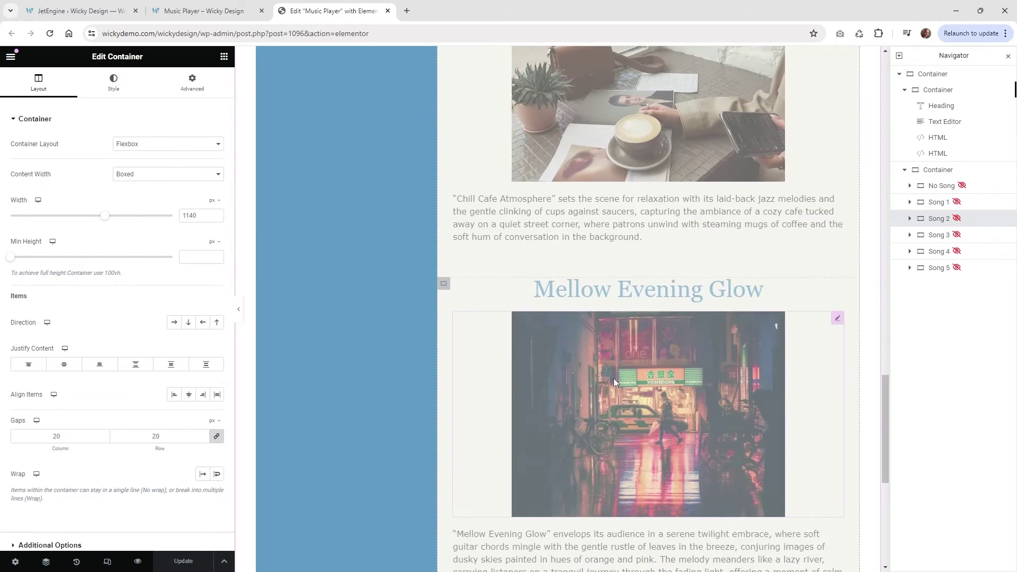
scroll(613, 378, up, 3)
scroll(610, 378, up, 15)
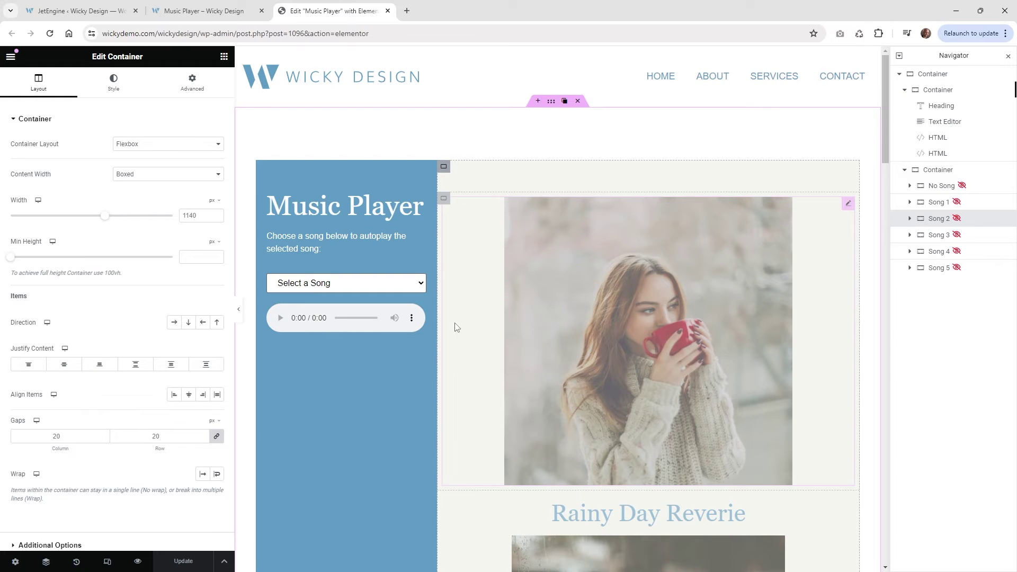
Open the song selector's HTML code and widen the editing panel to read its option lines.
click(421, 280)
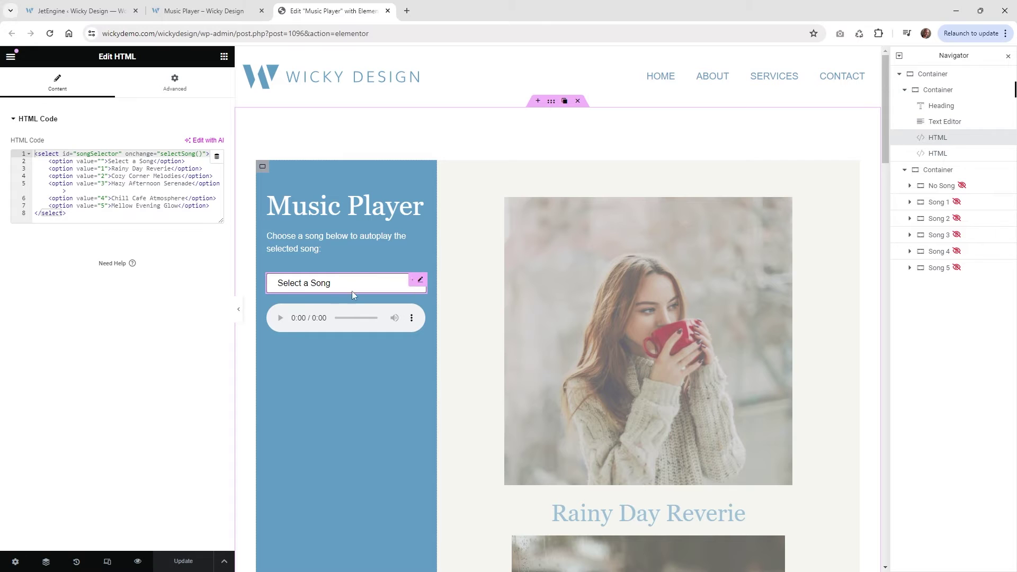
drag(219, 219, 219, 294)
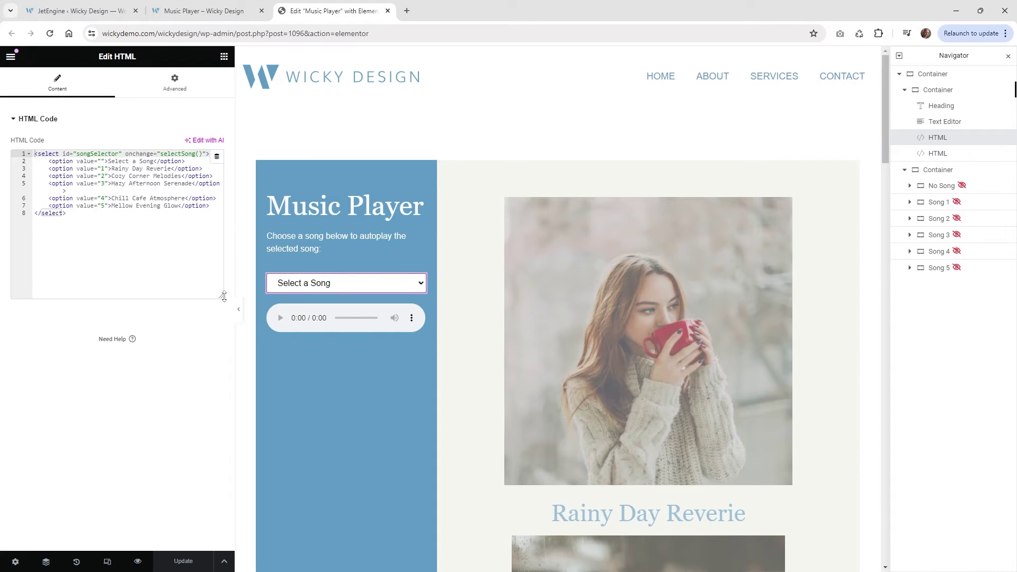
drag(236, 198, 261, 200)
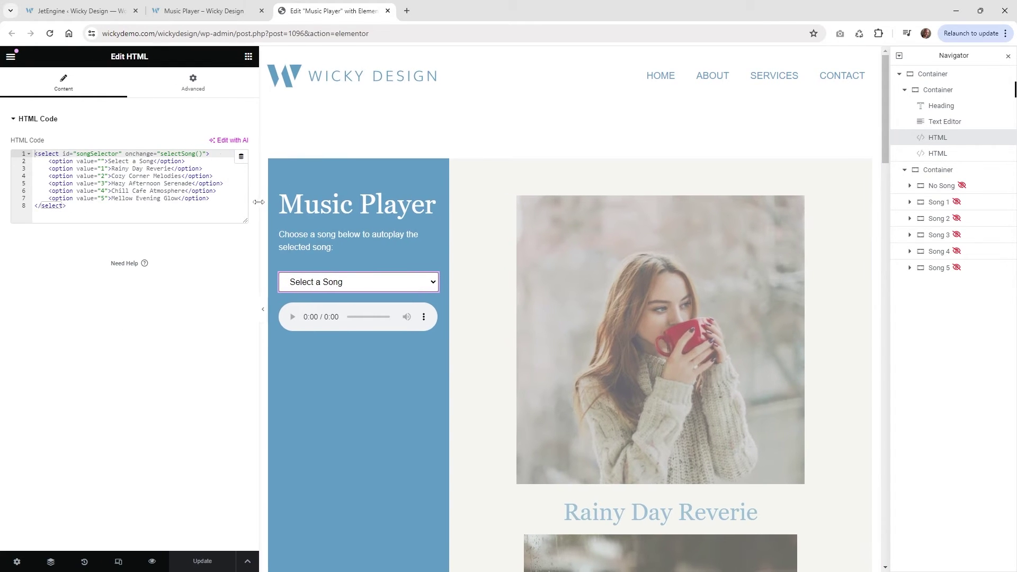
click(121, 162)
click(122, 167)
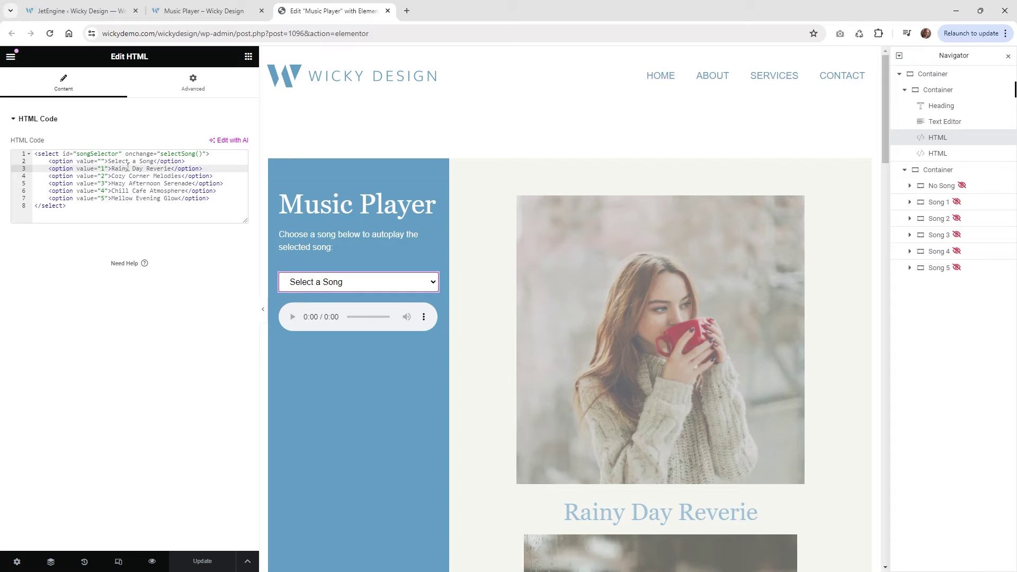
Highlight the placeholder option and the song titles in the selector's HTML code to examine how options are labelled and numbered.
drag(187, 162, 49, 164)
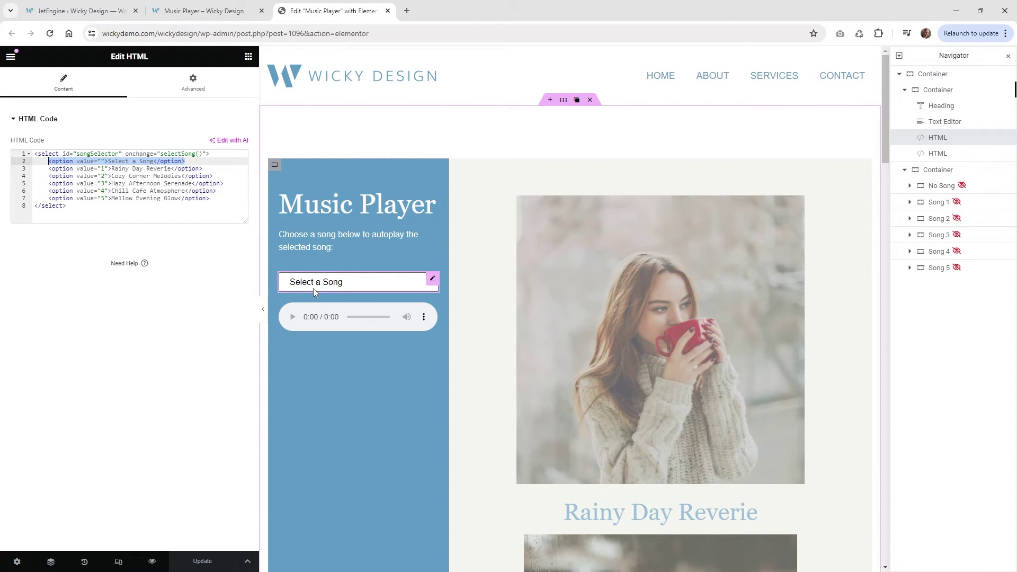
drag(202, 168, 48, 169)
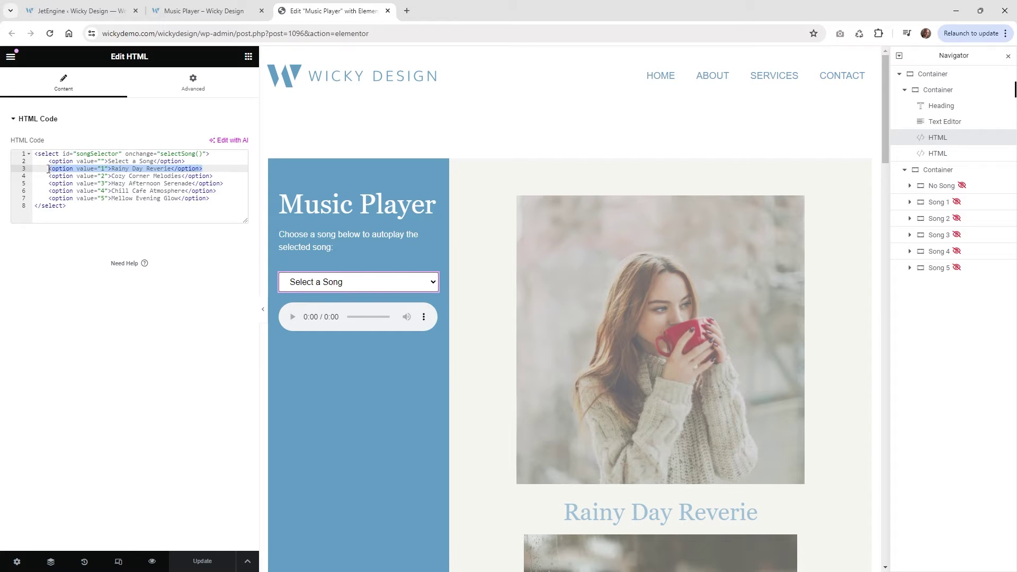
click(144, 170)
drag(111, 168, 175, 168)
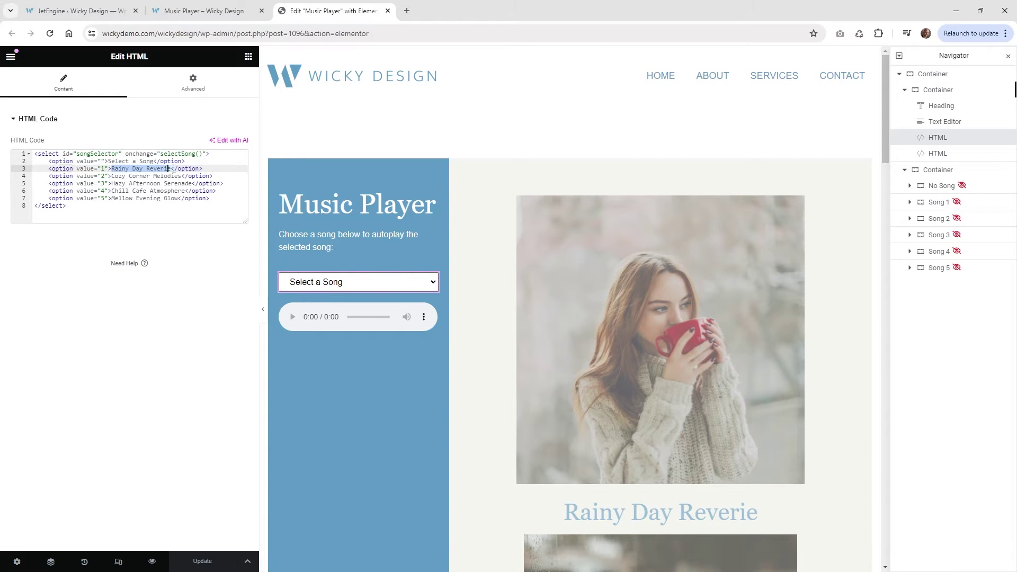
drag(113, 176, 162, 176)
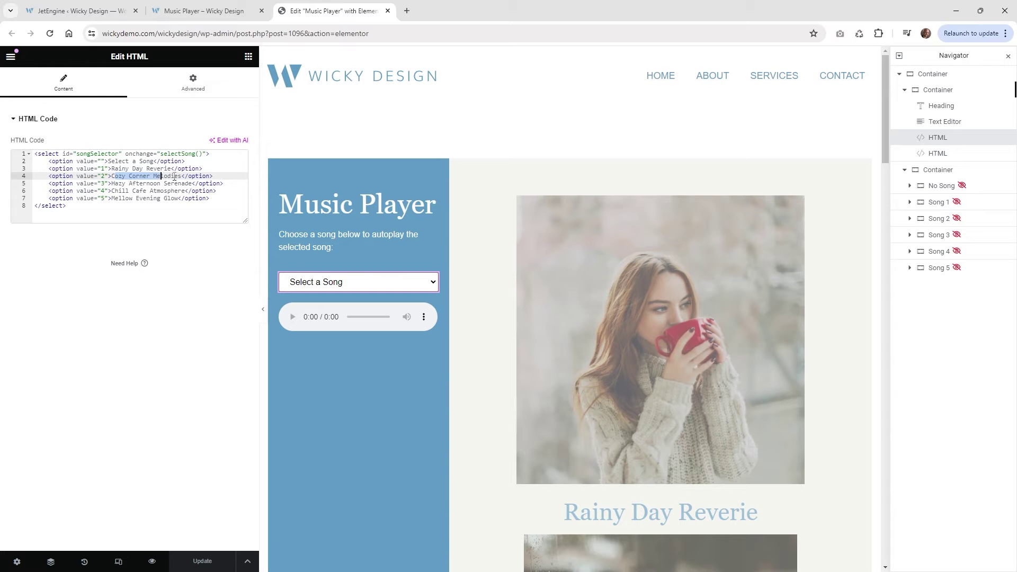
click(178, 176)
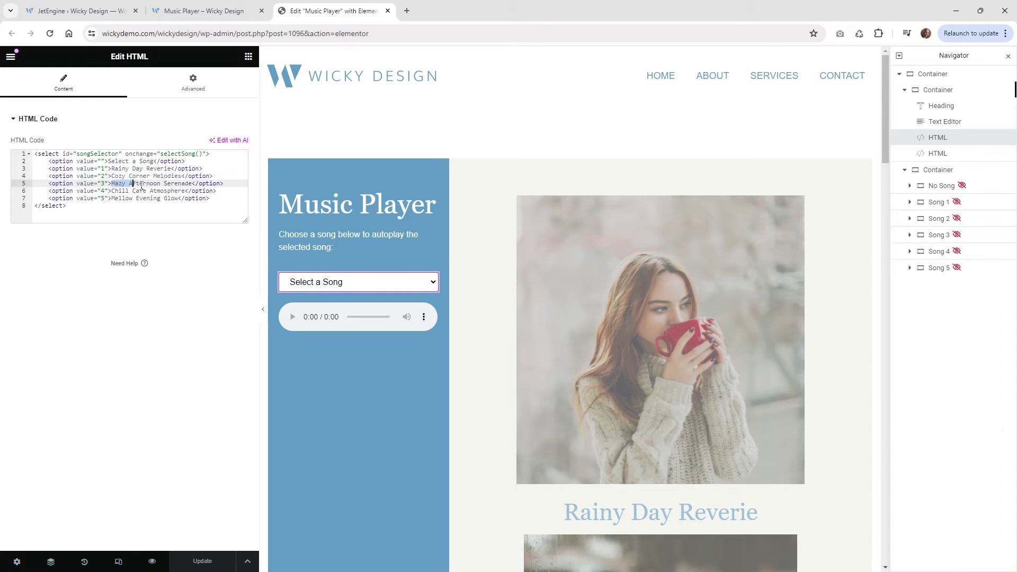
click(94, 168)
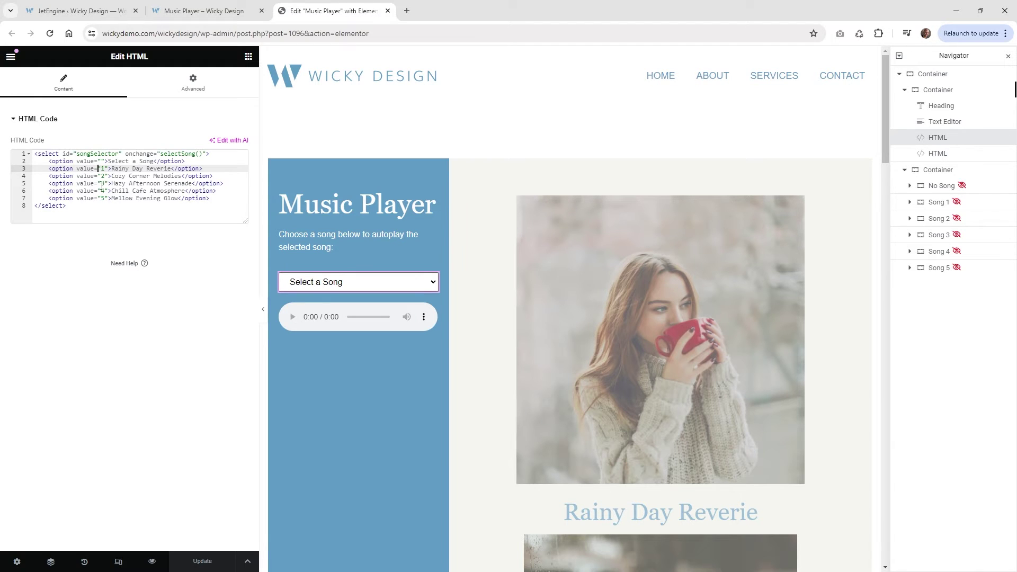
Switch to the WordPress admin and open the Media Library to view the numbered MP3 files in the Music folder.
click(196, 13)
click(79, 11)
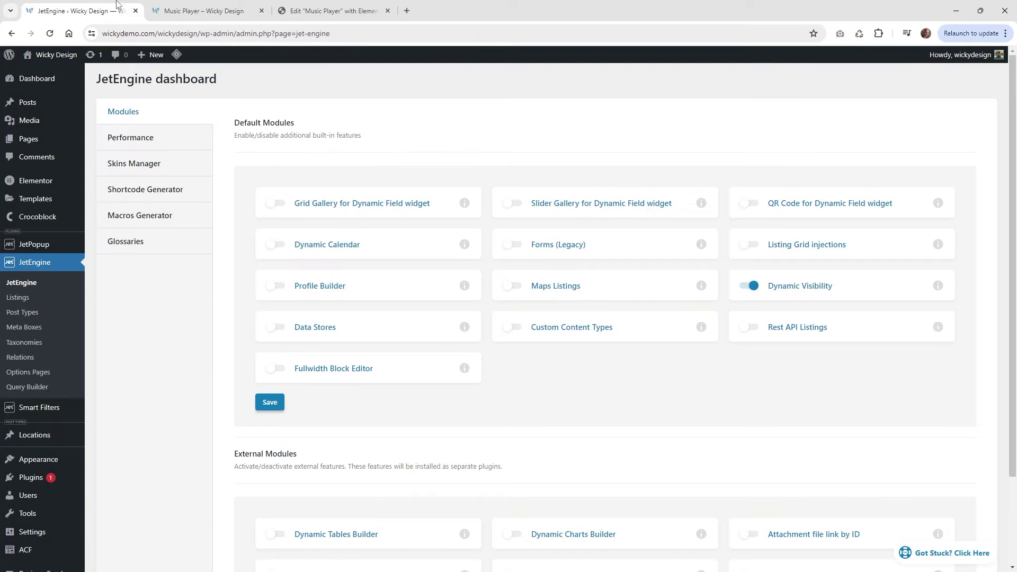
click(48, 127)
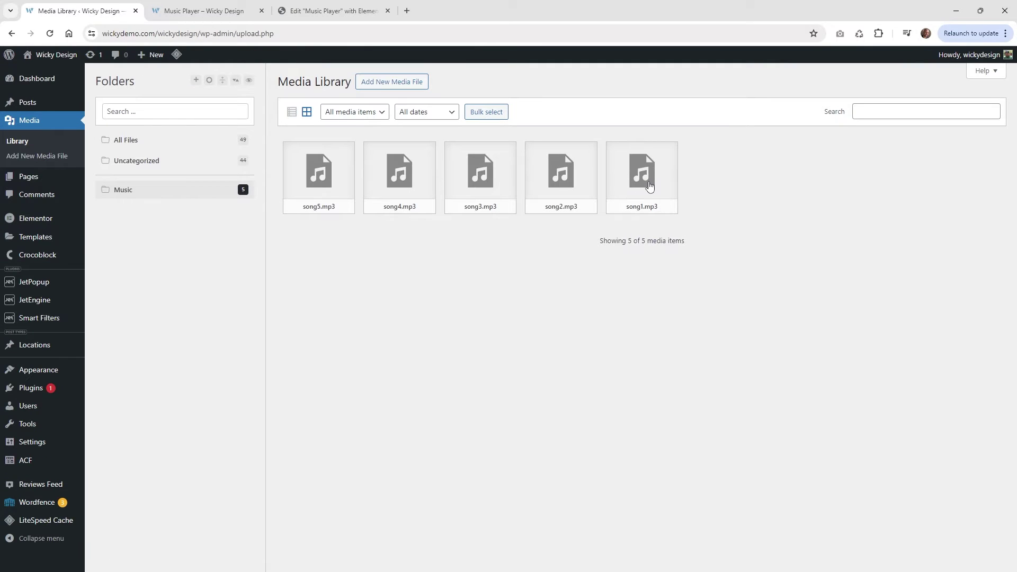
Return to the Elementor editor and step through the song selector's option values from 2 to 5.
click(324, 11)
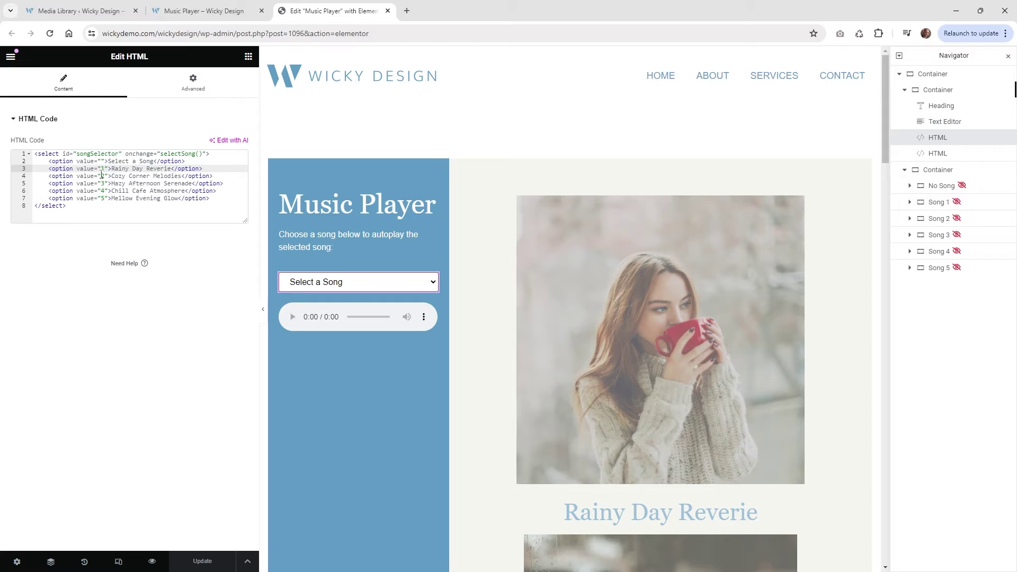
click(101, 176)
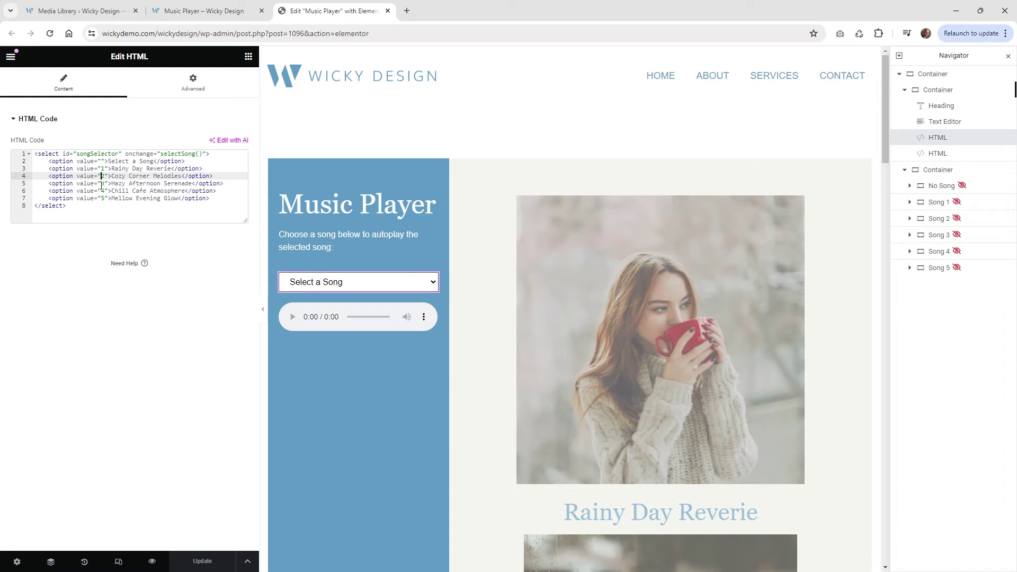
key(Down)
key(Down)
key(Down)
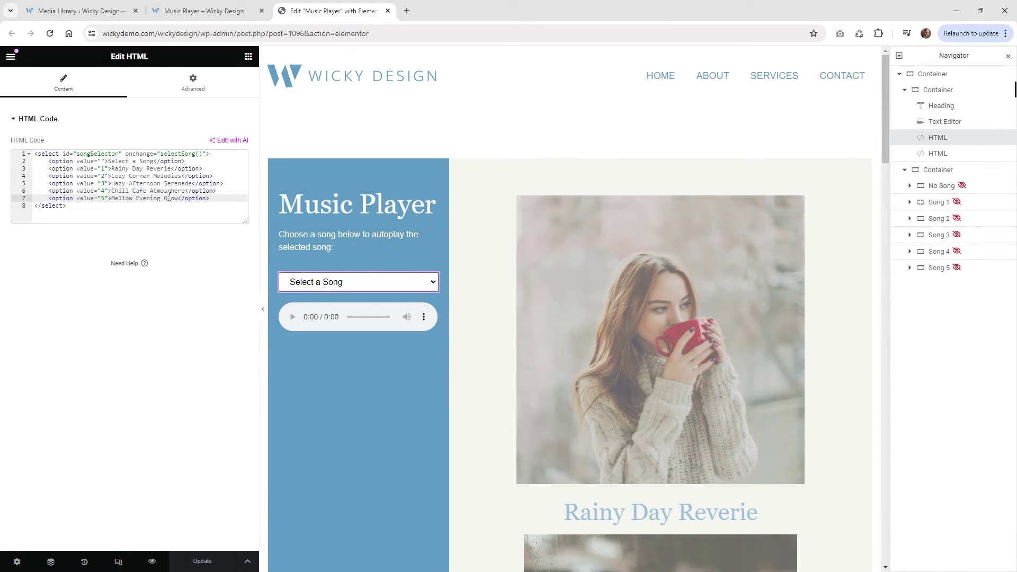
Open the audio player's HTML code and highlight the uploads folder URL in the audioSource.src line.
click(381, 320)
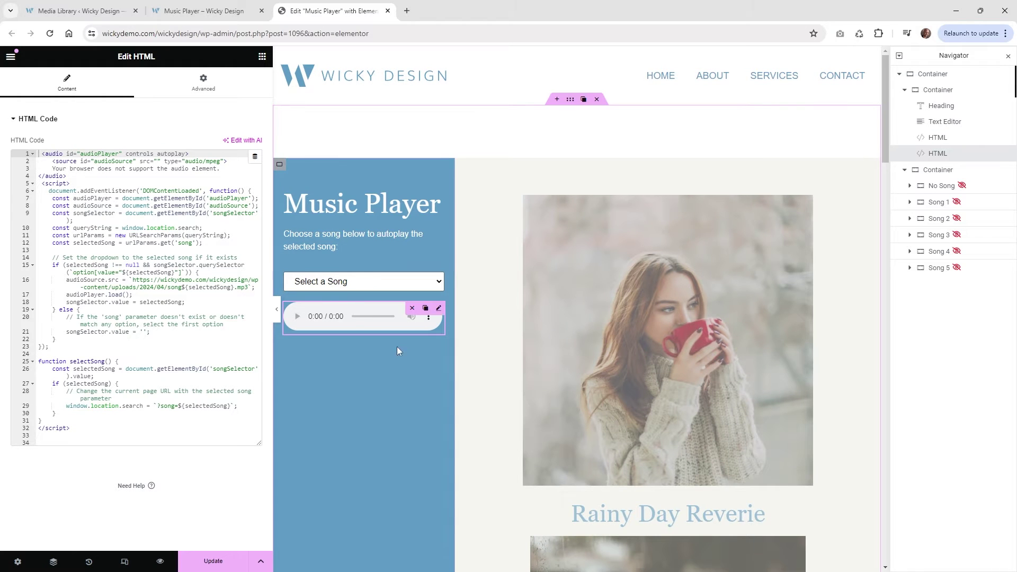
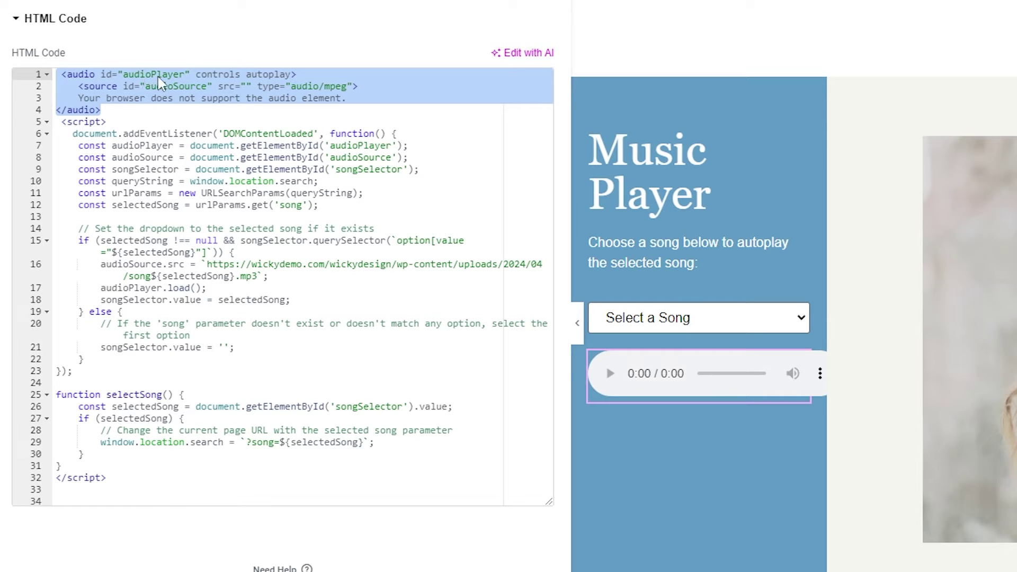
click(168, 87)
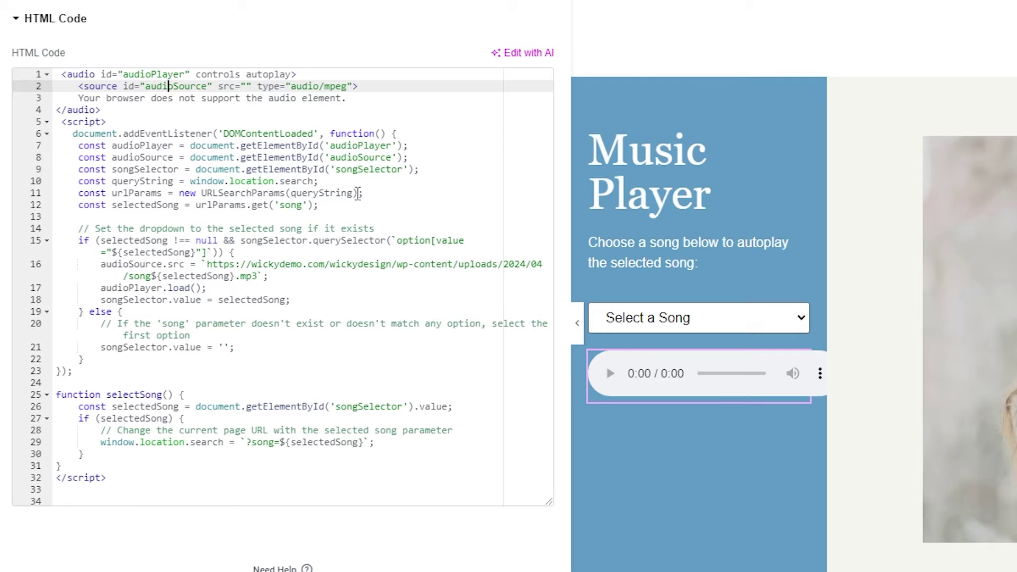
click(208, 264)
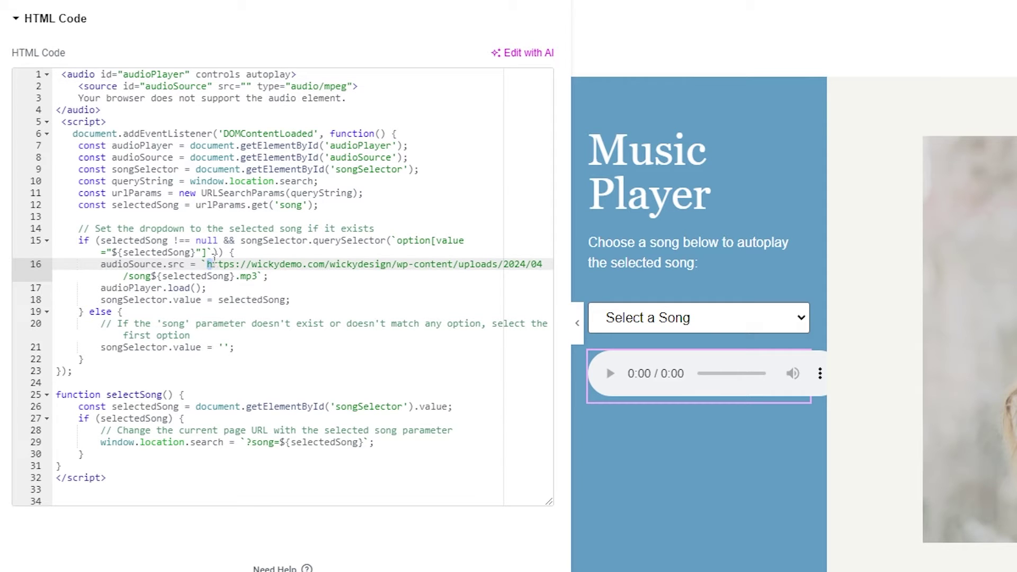
click(230, 264)
drag(206, 264, 544, 265)
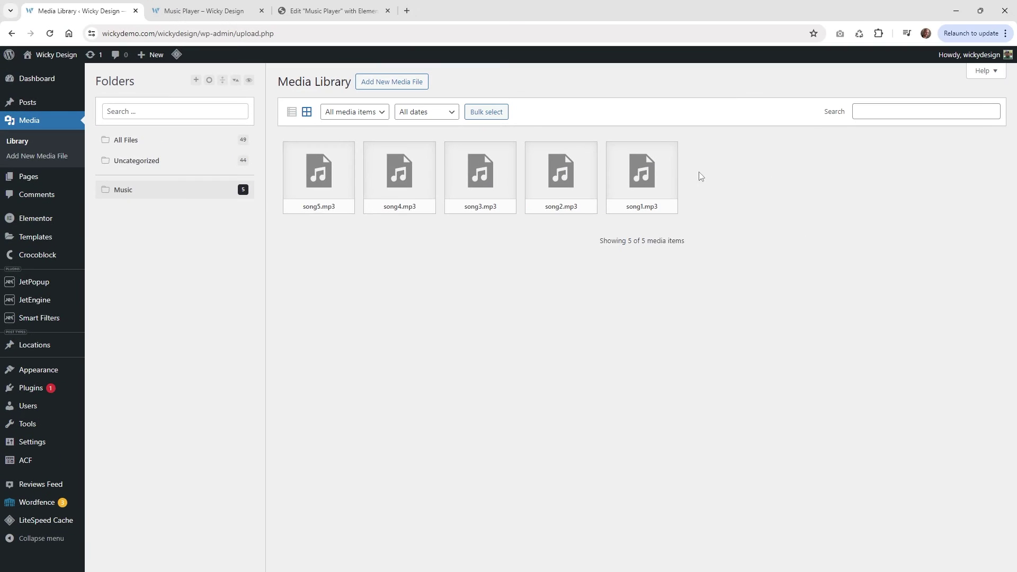
Open the attachment details of song1.mp3 in the Media Library, select its full file URL for inspection, and close the details.
click(671, 168)
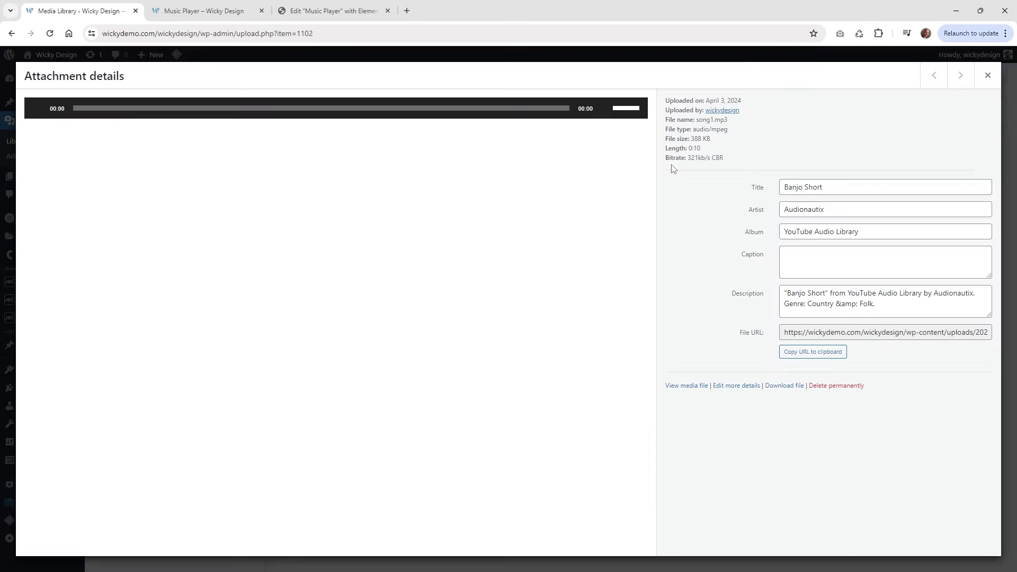
click(955, 332)
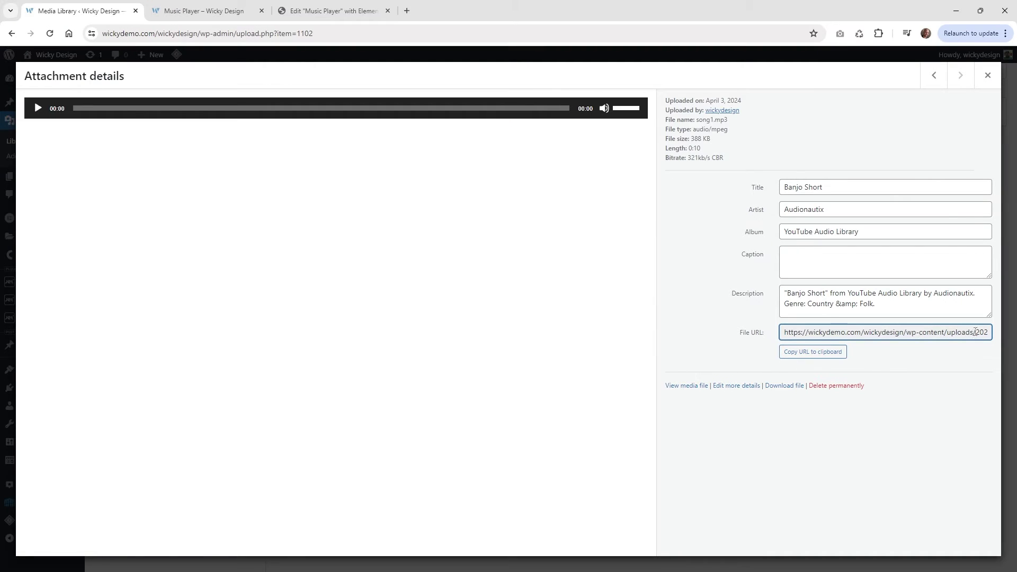
drag(975, 332, 988, 331)
click(947, 329)
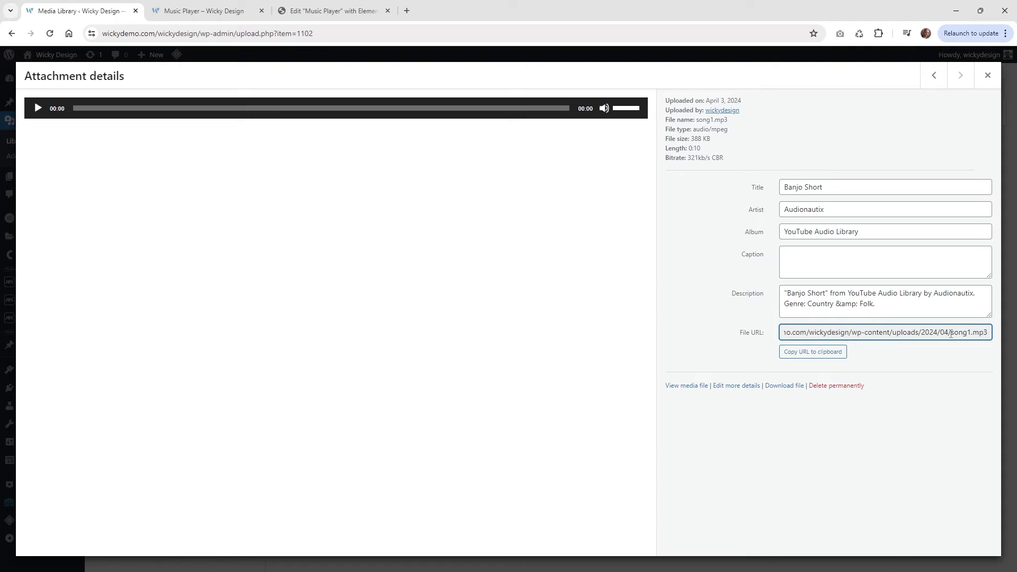
drag(947, 332, 755, 332)
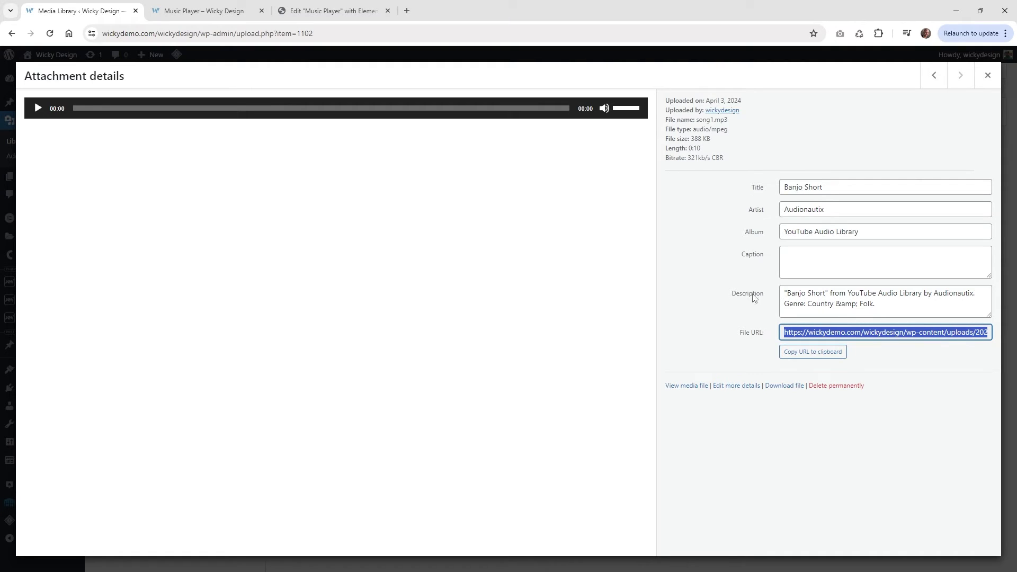
click(987, 75)
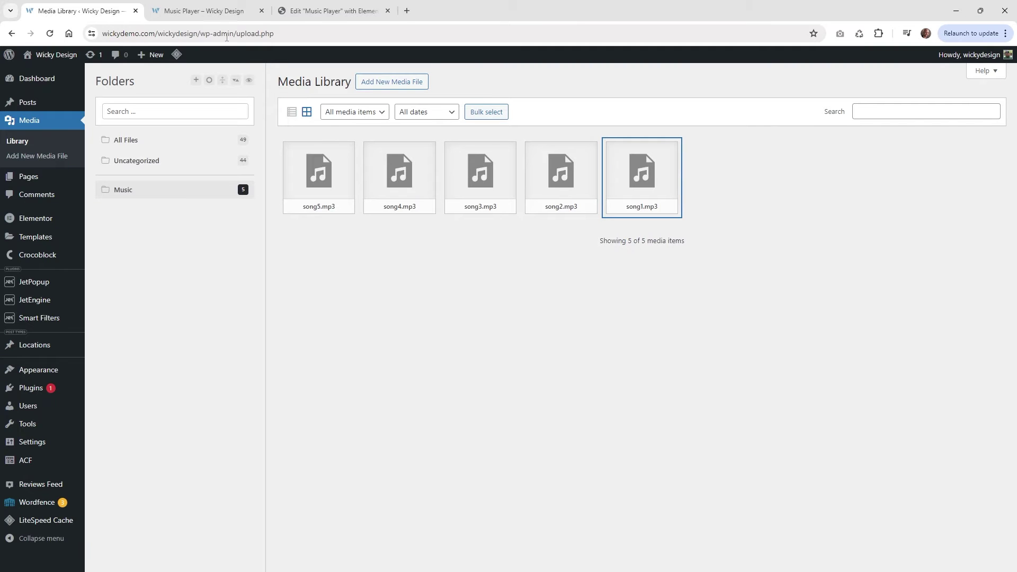
Return to the Elementor editor and highlight song${selectedSong} and its variable part in the audio source URL.
click(222, 5)
click(323, 12)
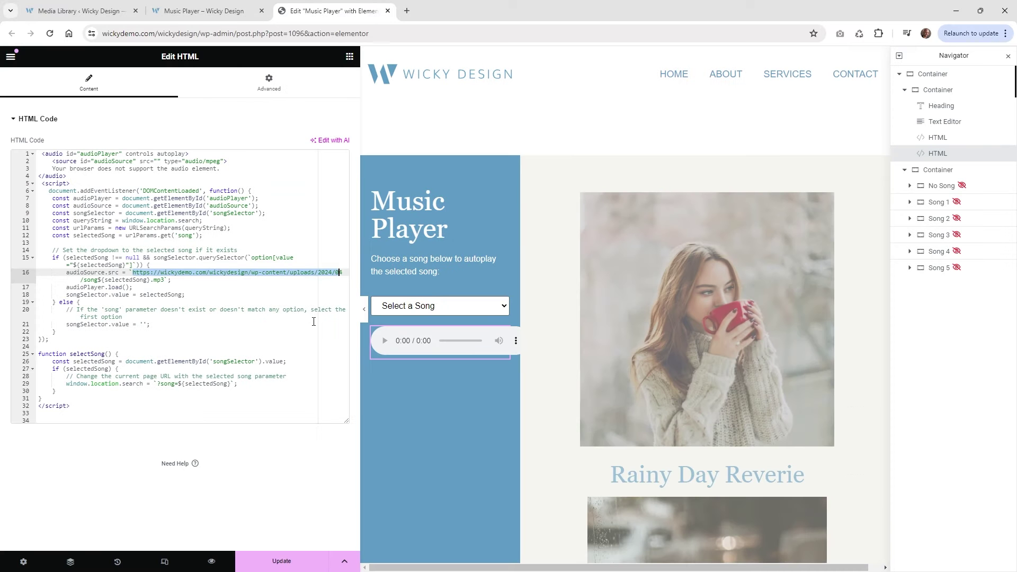
click(180, 278)
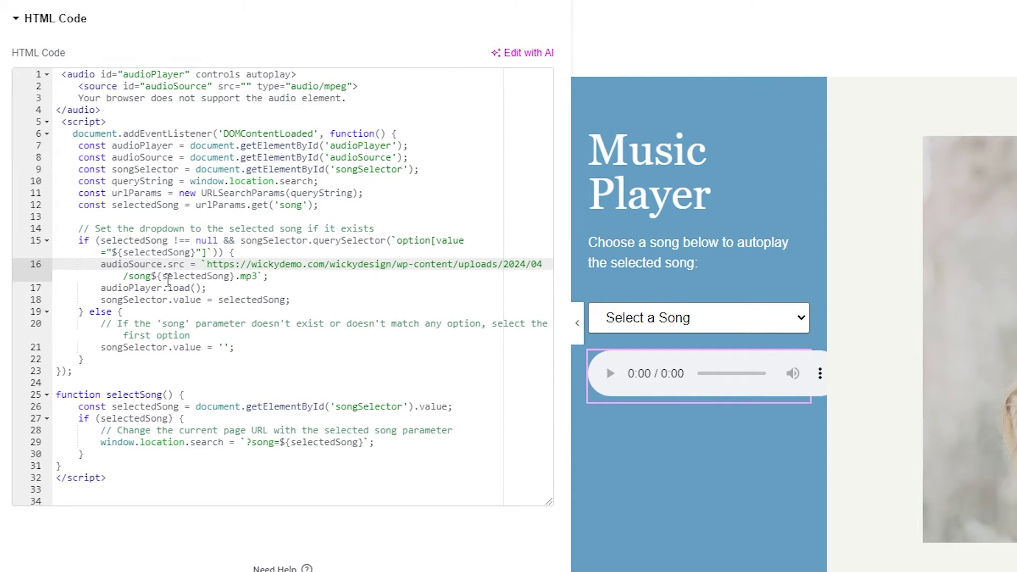
drag(128, 276, 233, 279)
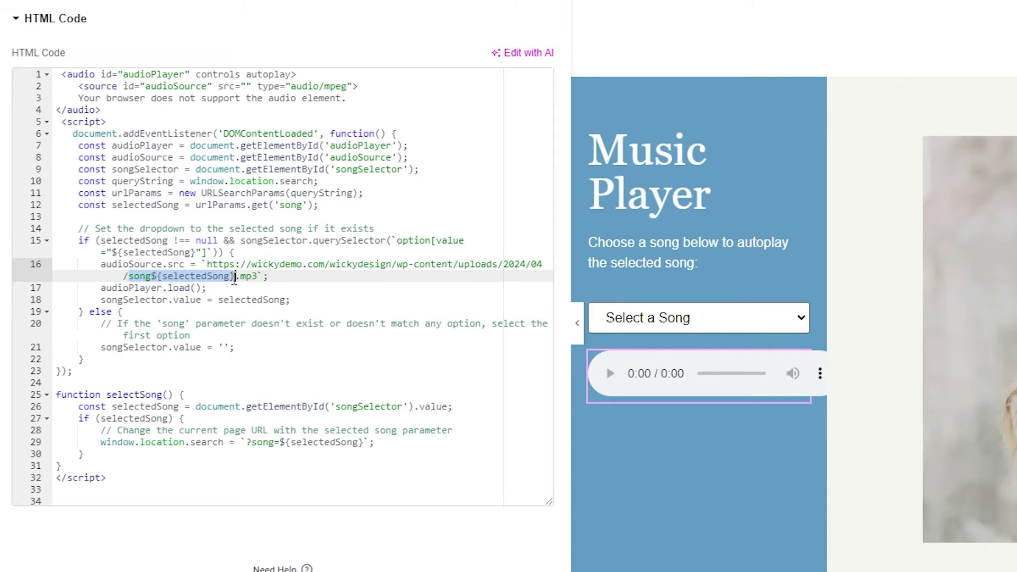
click(176, 284)
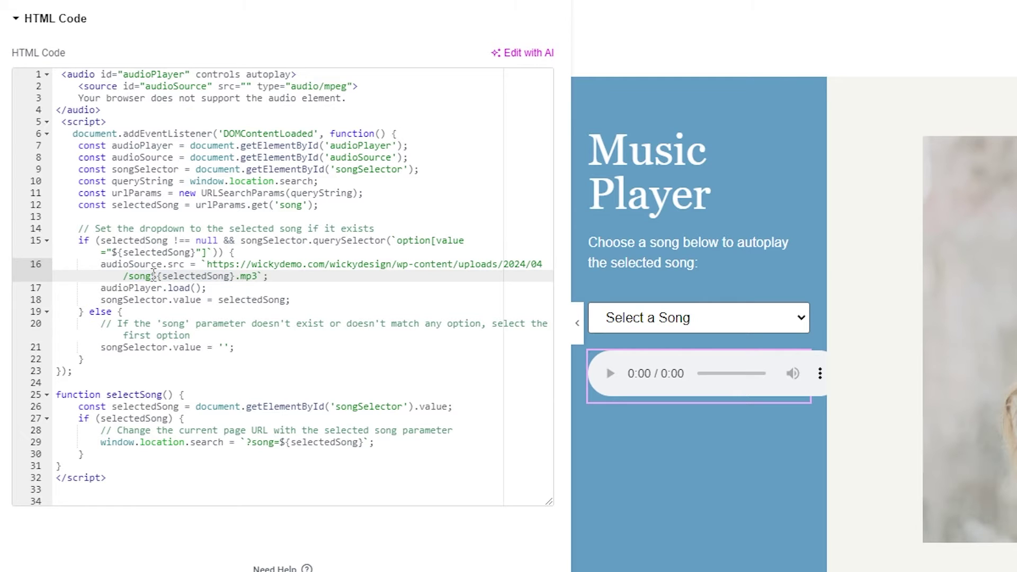
drag(152, 276, 229, 277)
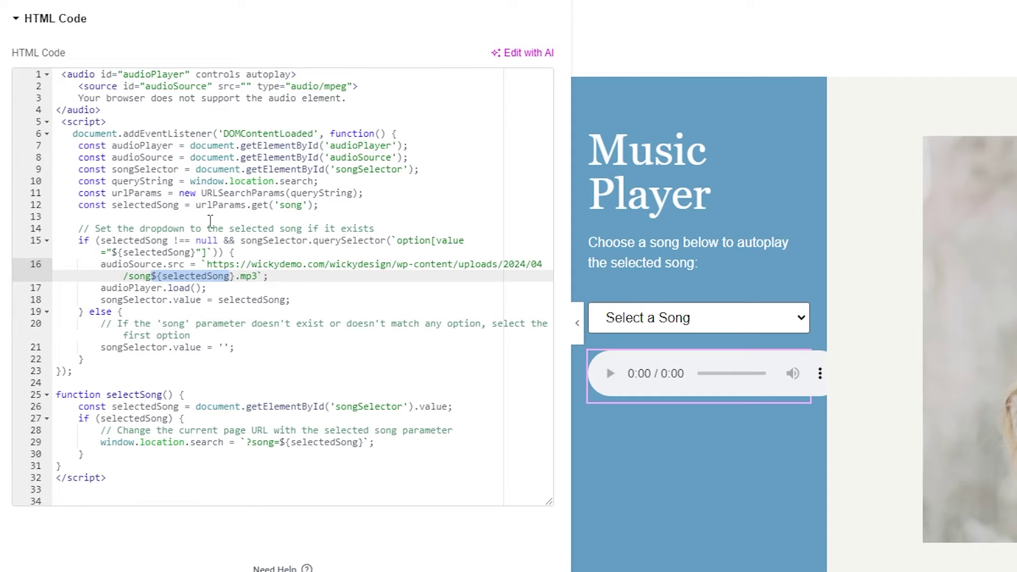
click(208, 287)
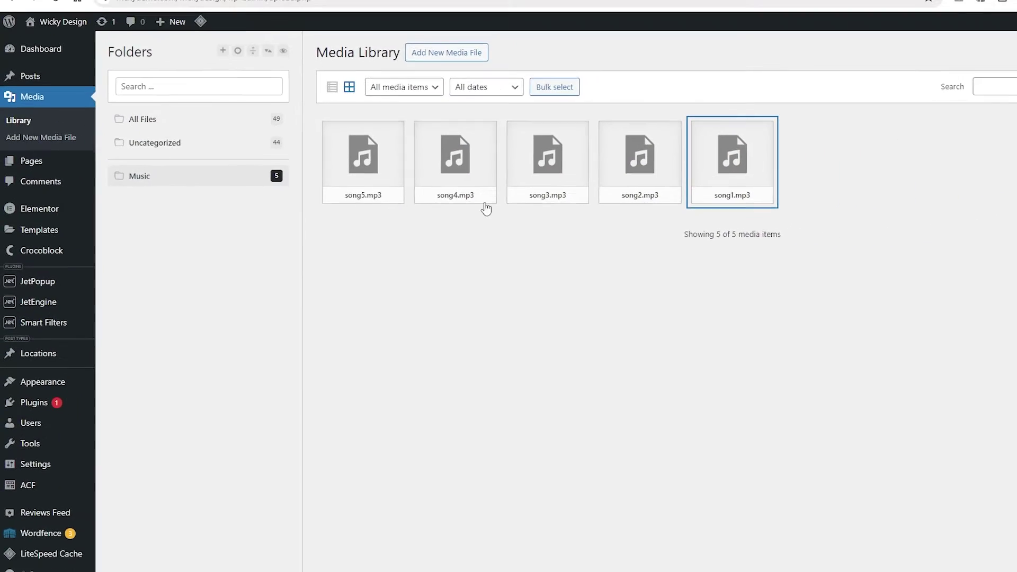
Deselect song1.mp3 in the Media Library, then highlight the audio source URL in the Elementor editor's player code again.
click(614, 292)
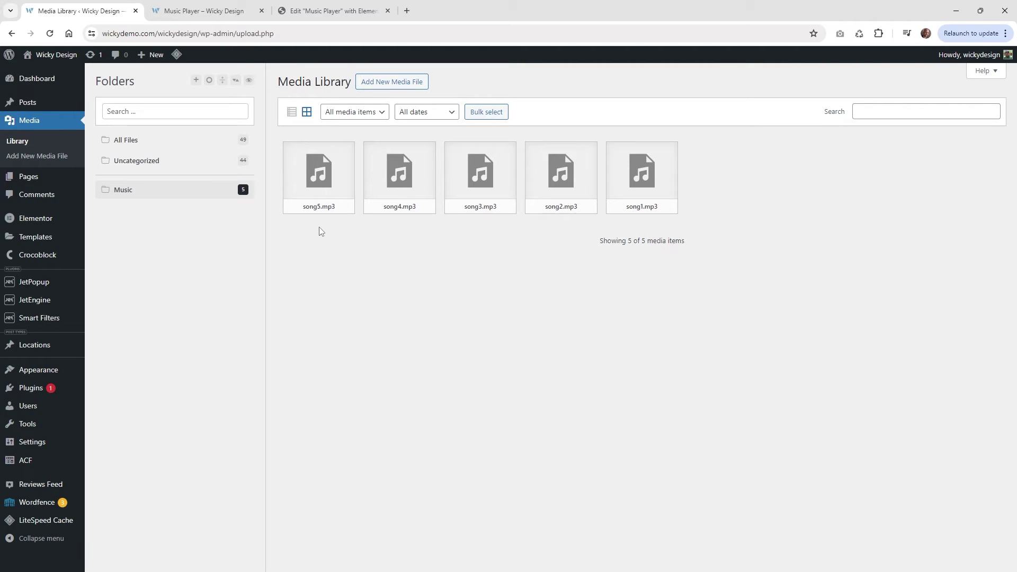
click(332, 11)
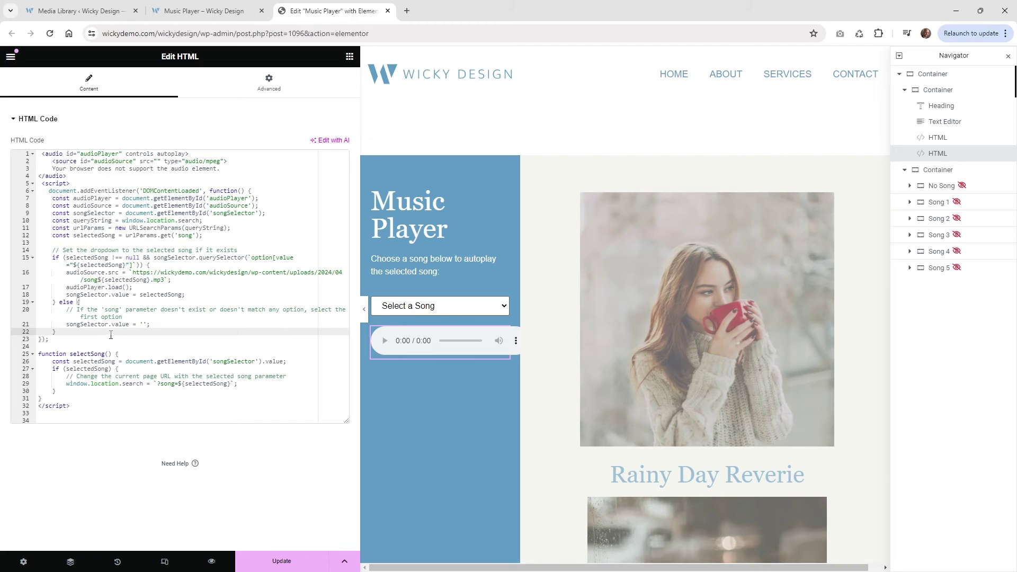
click(135, 270)
key(shift+End)
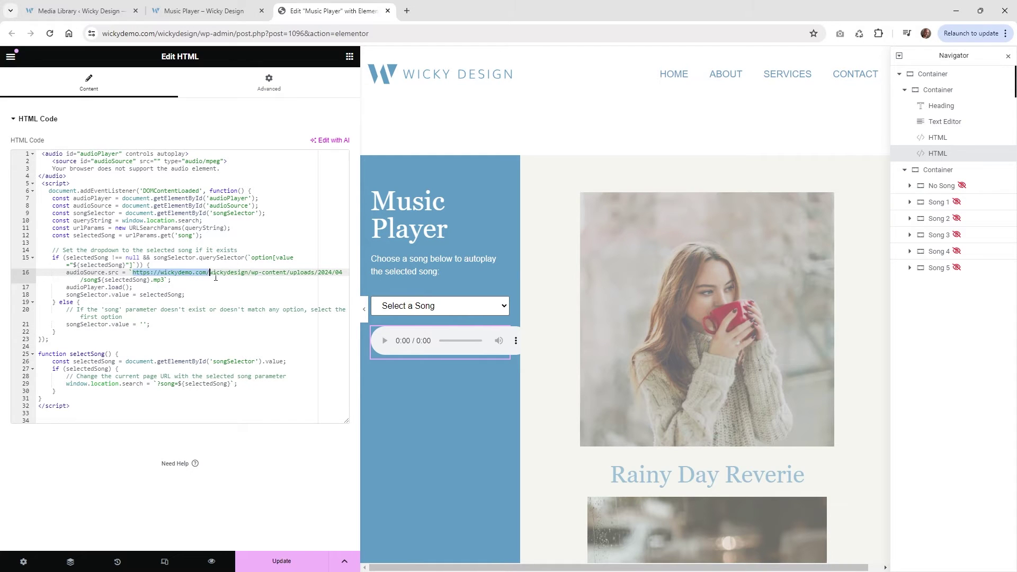
key(Down)
key(Down)
key(End)
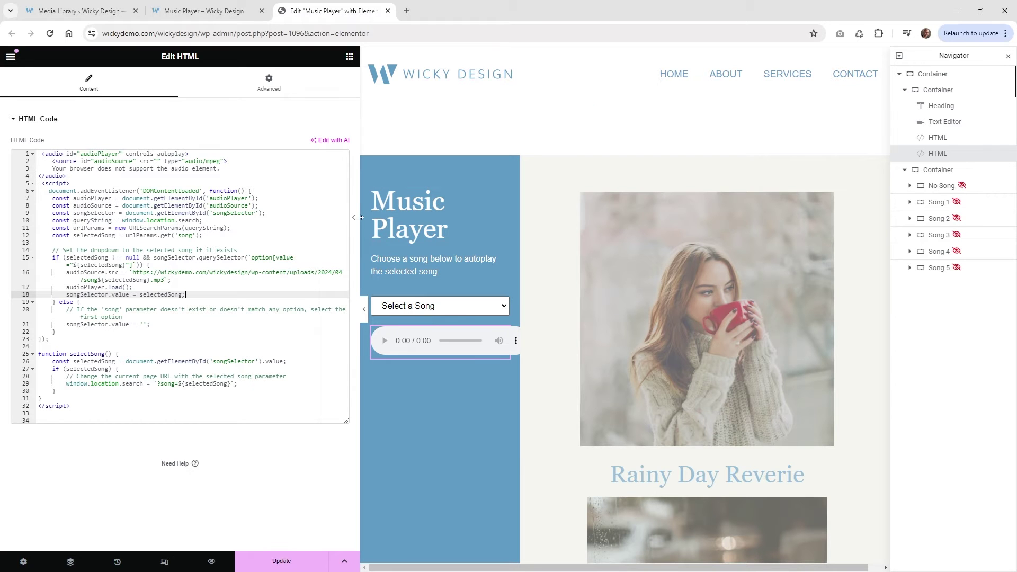
Narrow the HTML editing panel and look over the stacked song containers along the page.
drag(359, 218, 262, 221)
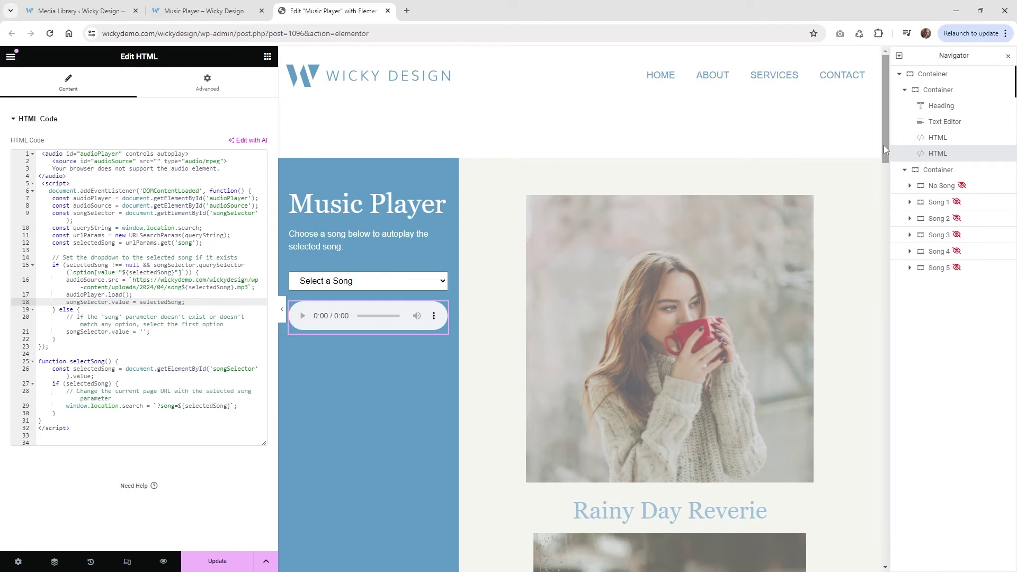
drag(883, 145, 921, 548)
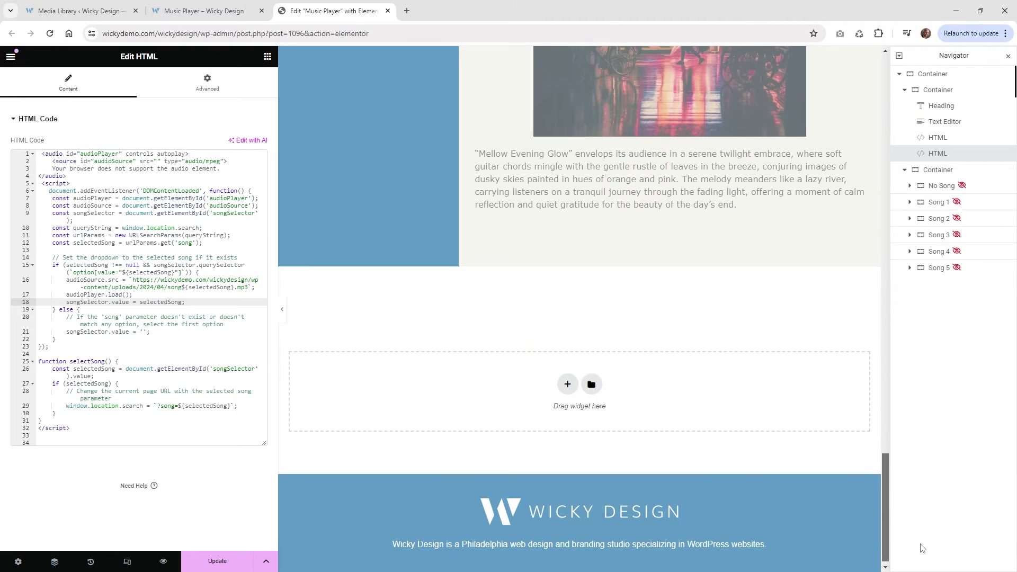
scroll(574, 270, up, 15)
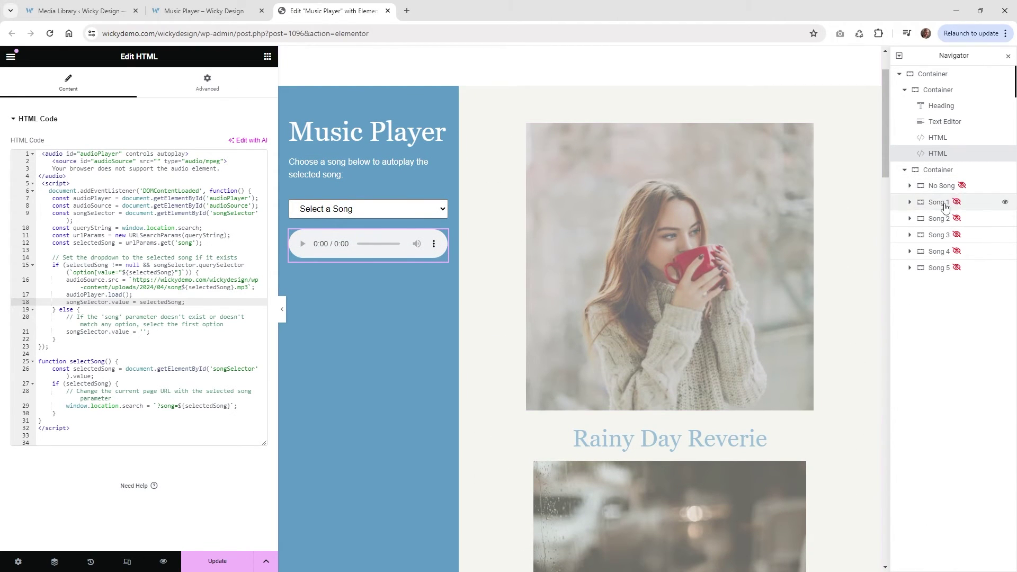
scroll(647, 350, down, 2)
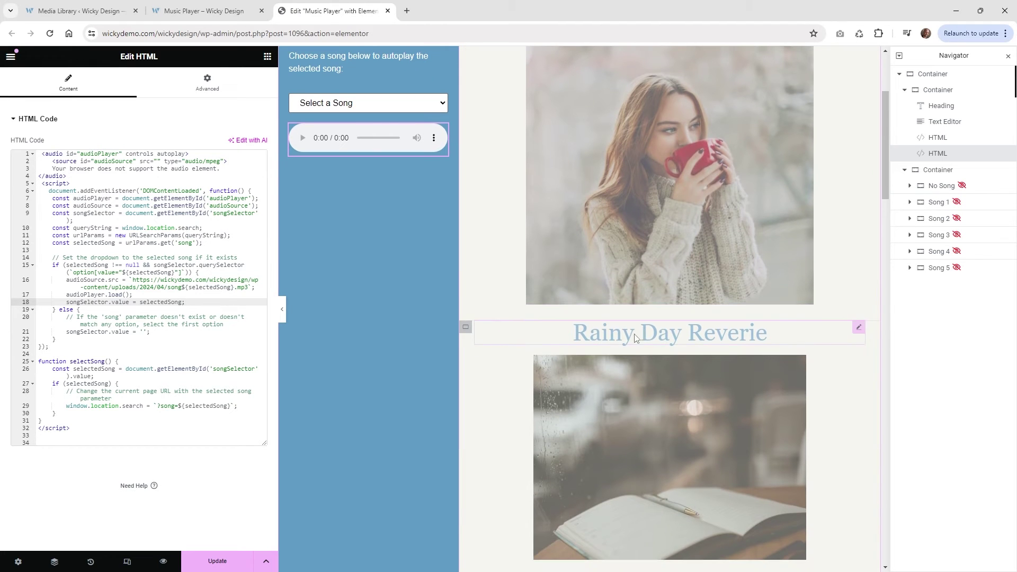
Select the No Song container, then the Song 1 container, and look over the Rainy Day Reverie content on the page.
click(940, 185)
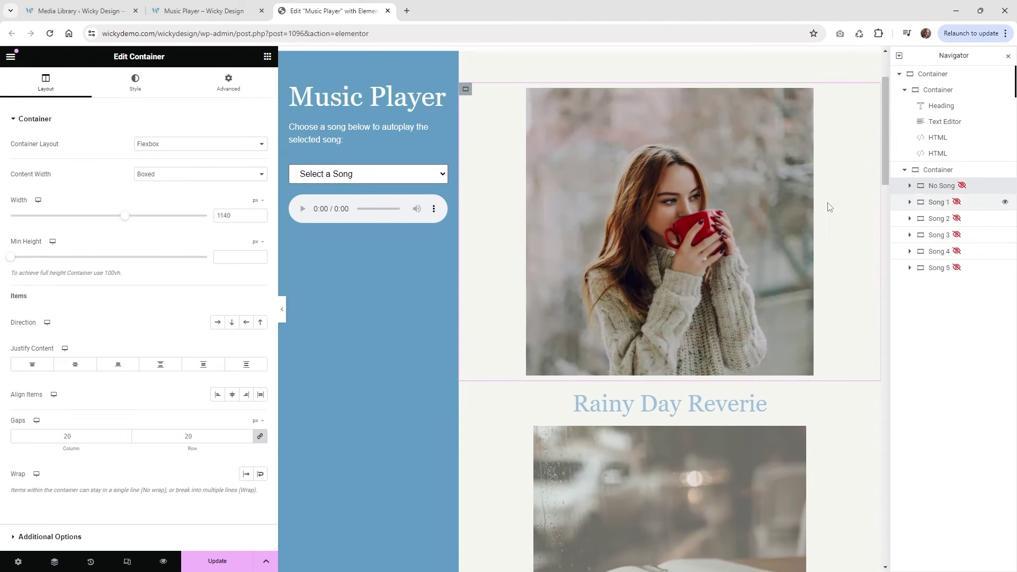
scroll(608, 313, down, 4)
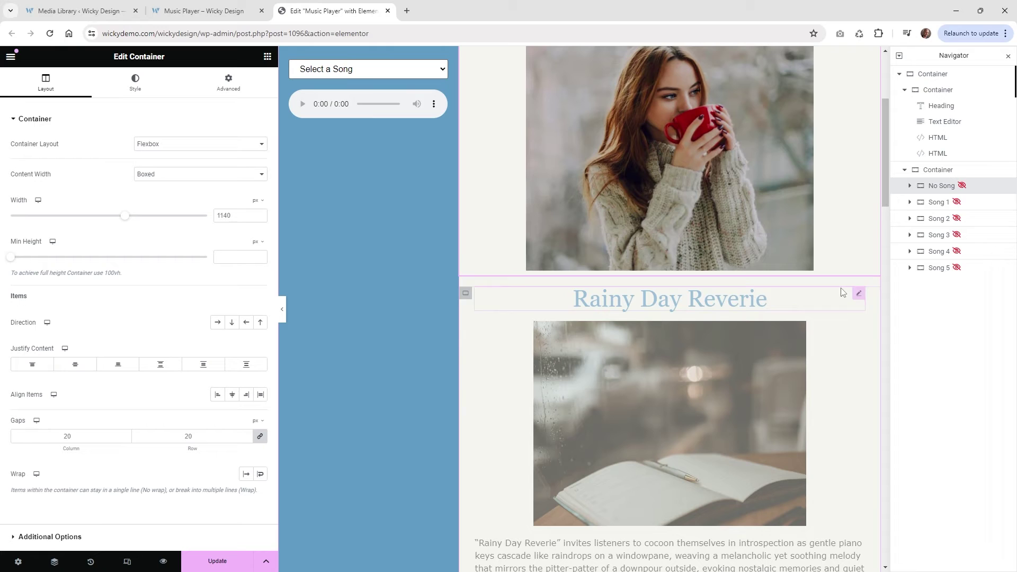
click(940, 202)
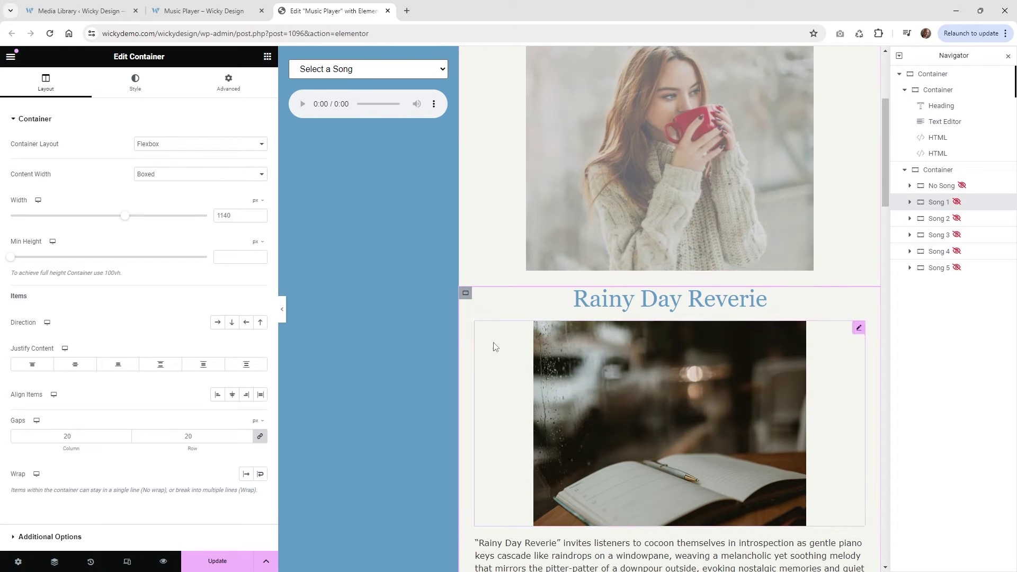
click(467, 295)
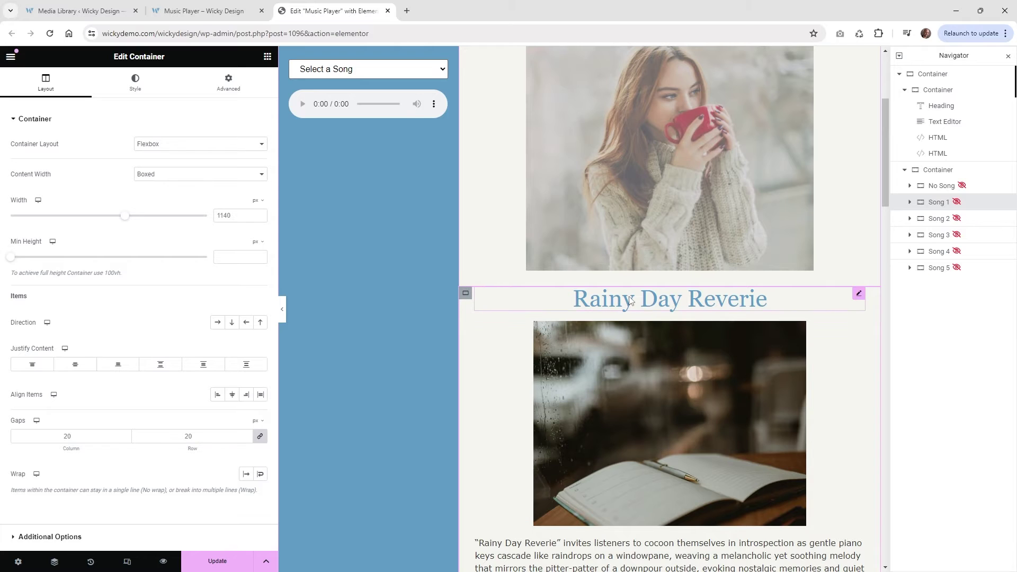
scroll(630, 300, down, 2)
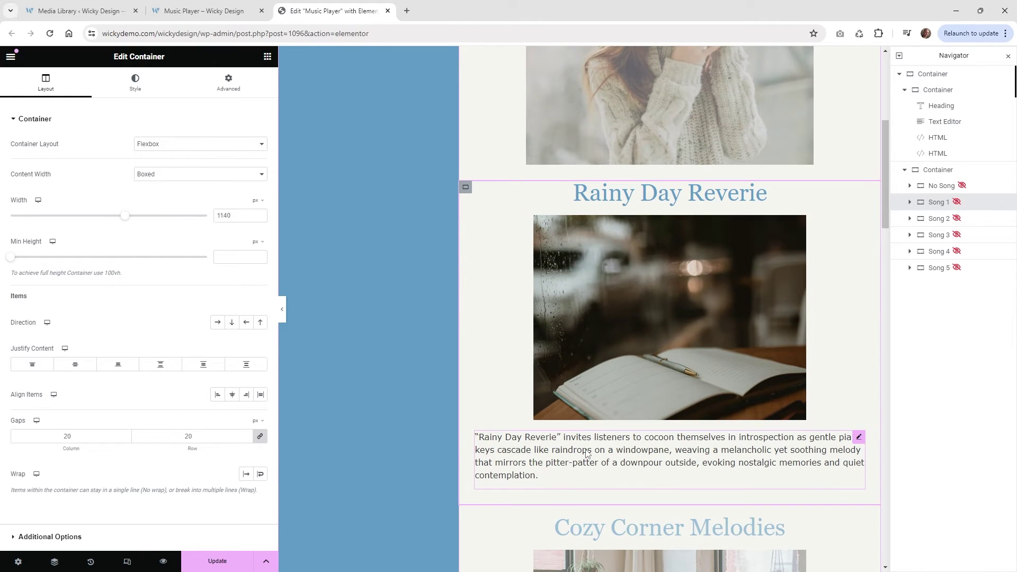
Open the Song 1 container's Dynamic Visibility settings and check the condition type options, keeping Show element if condition met.
click(221, 83)
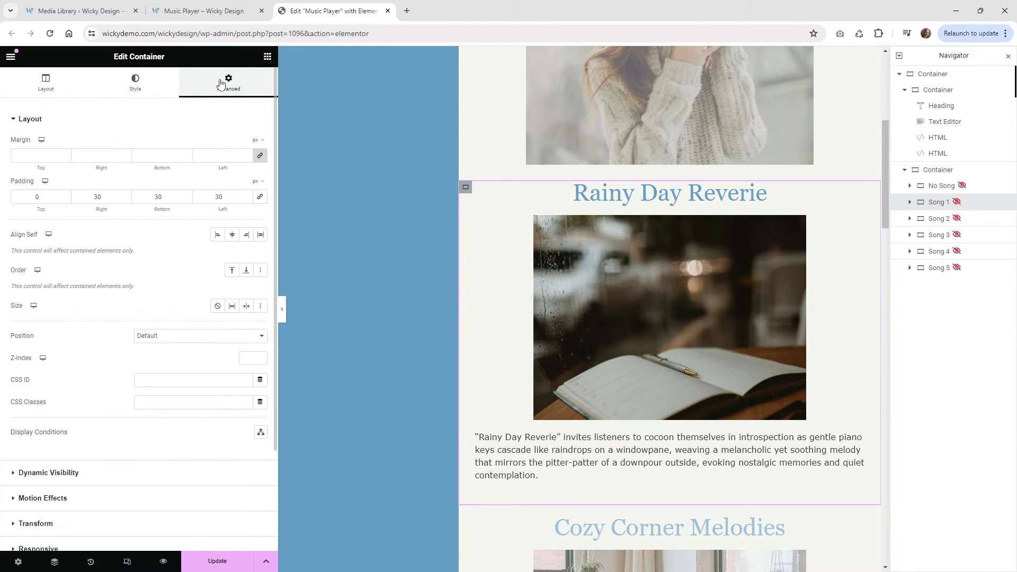
scroll(159, 219, down, 2)
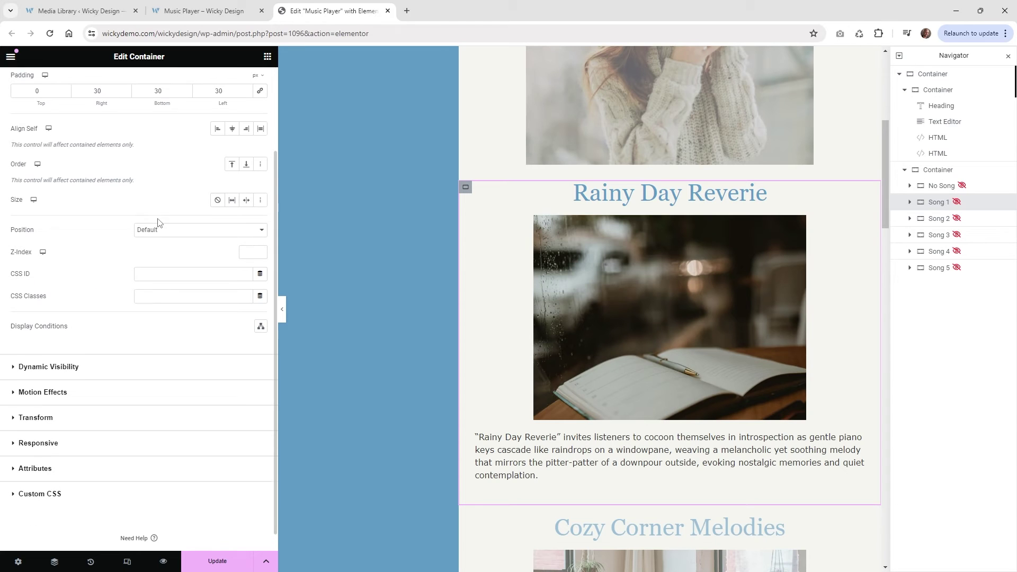
click(81, 371)
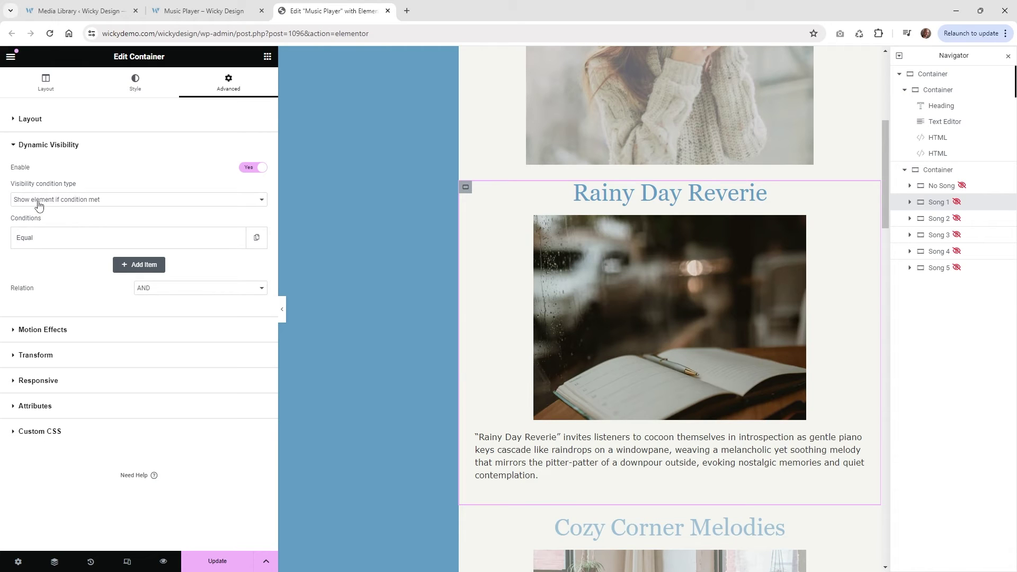
click(74, 206)
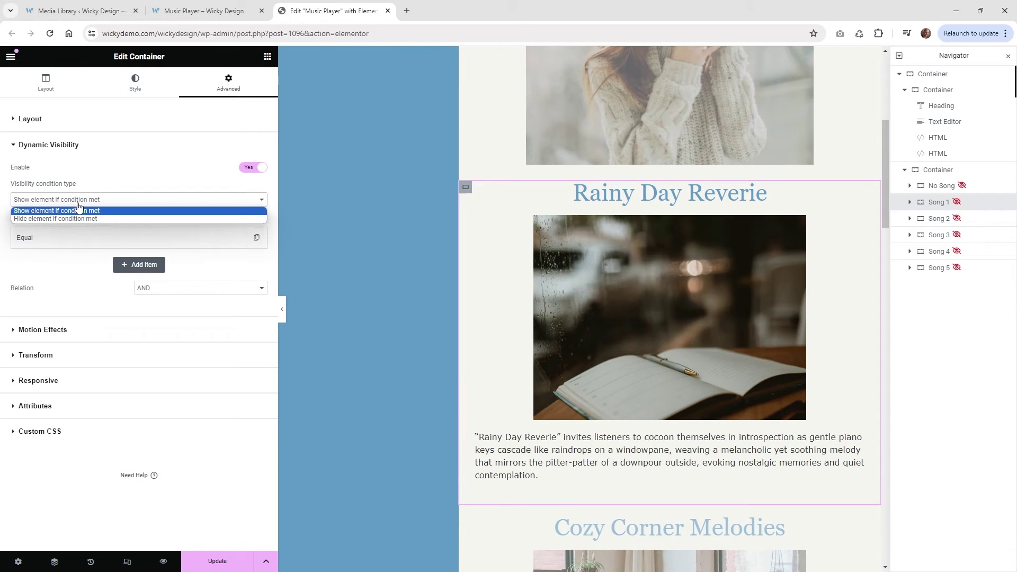
click(101, 177)
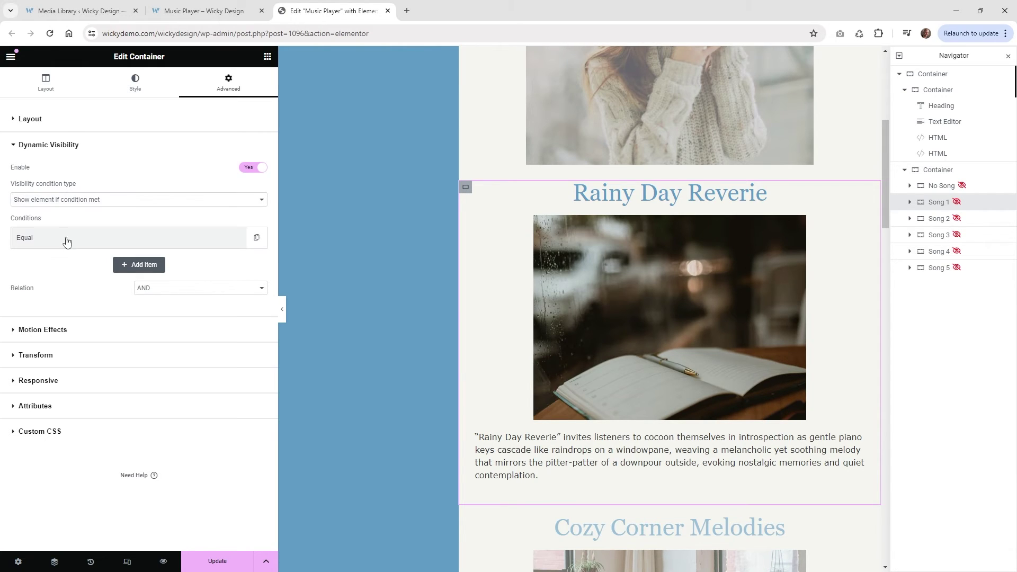
Expand the Song 1 container's visibility condition and choose Equal as the comparison.
click(34, 244)
click(53, 275)
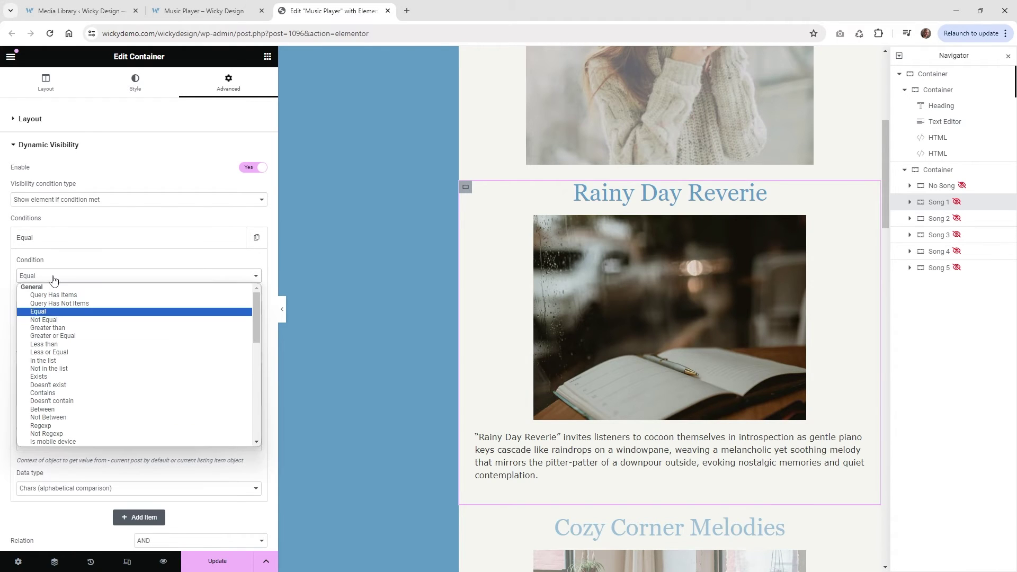
click(54, 312)
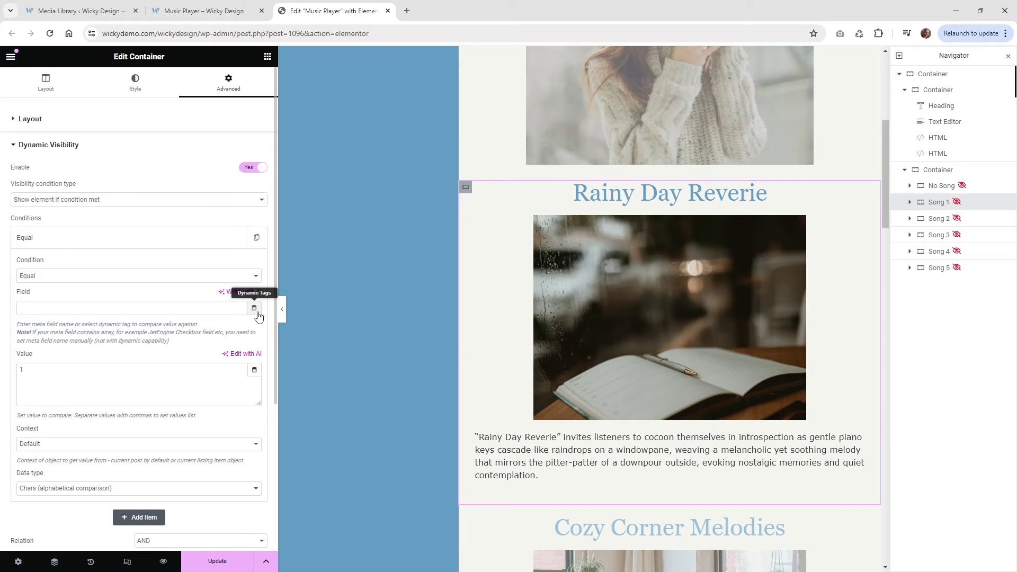
Assign the Request Parameter dynamic tag to the Field of the Song 1 visibility condition.
click(255, 308)
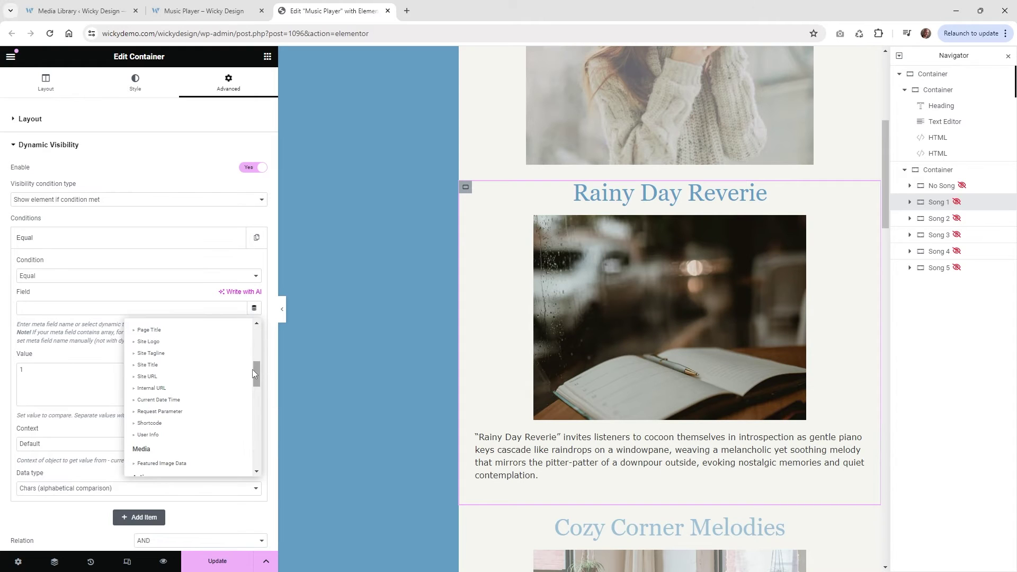
scroll(253, 365, down, 5)
scroll(253, 361, down, 3)
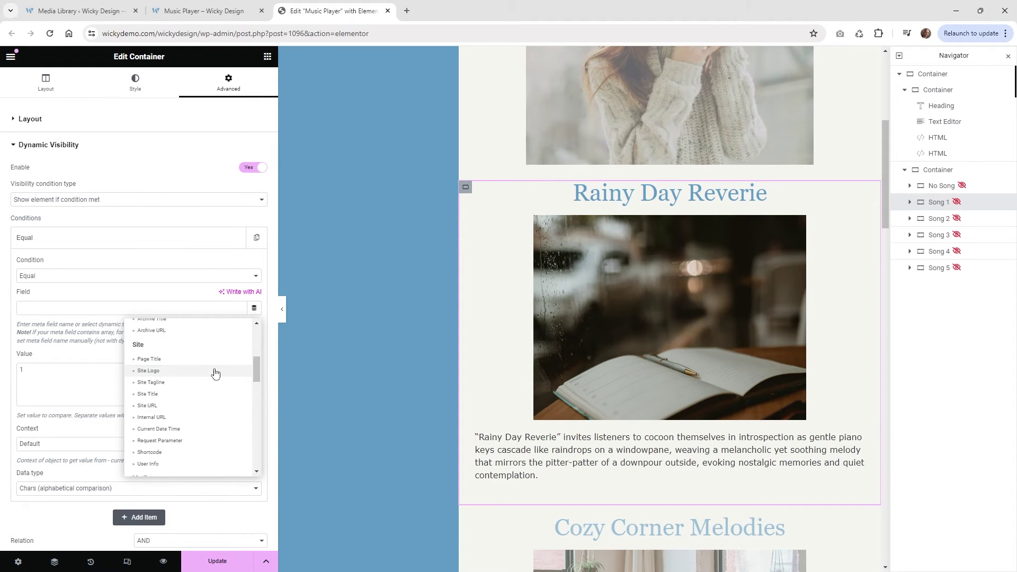
click(163, 447)
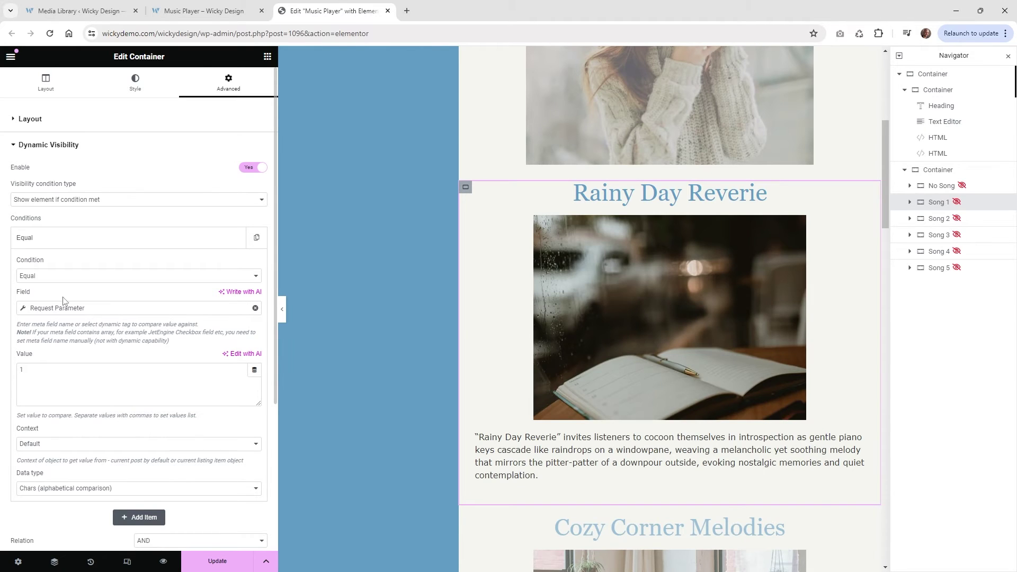
Set the request parameter's name to song with type Get, and check the comparison value of the Song 1 condition.
click(83, 309)
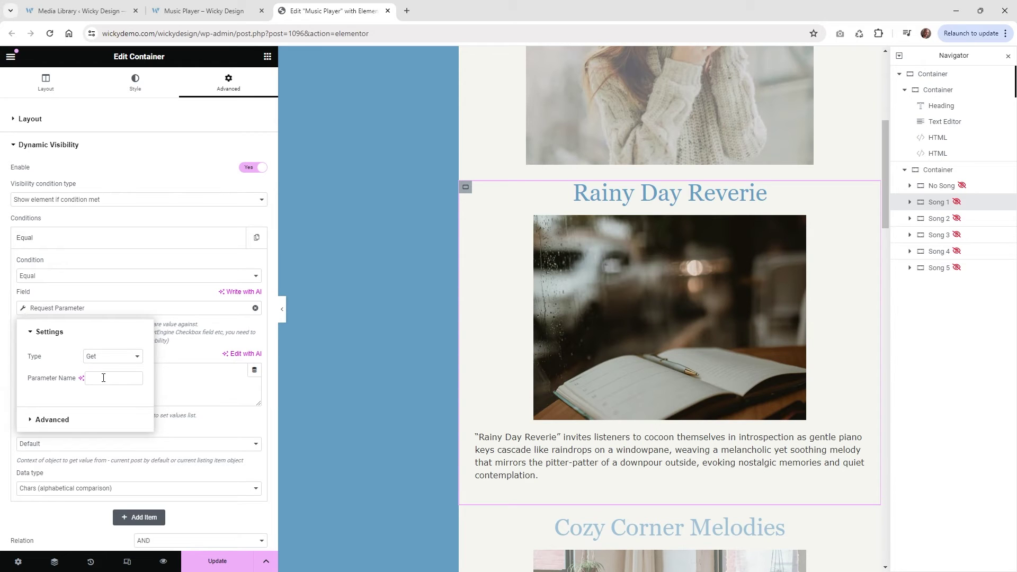
text(song)
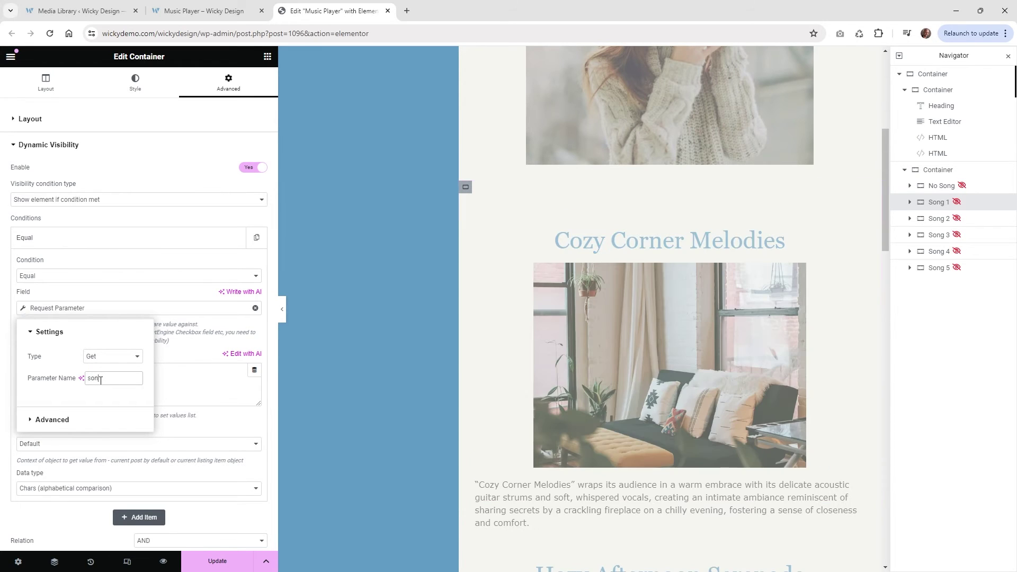
click(191, 334)
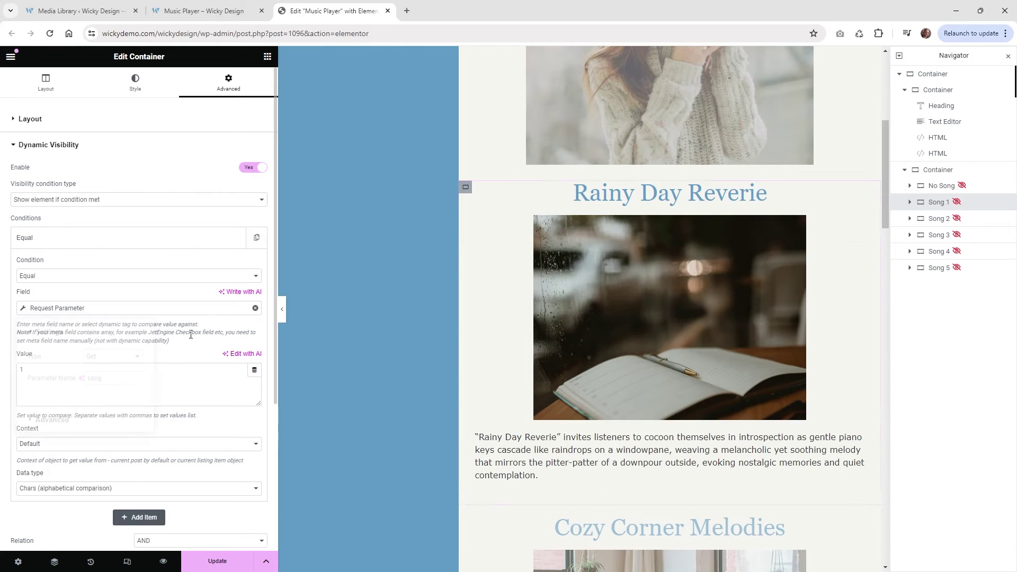
click(67, 376)
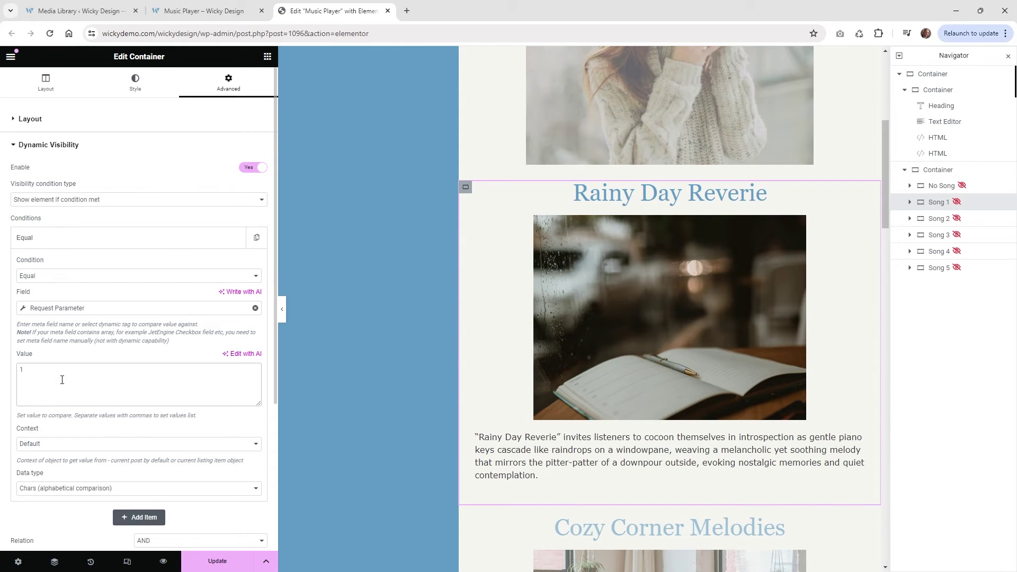
click(466, 188)
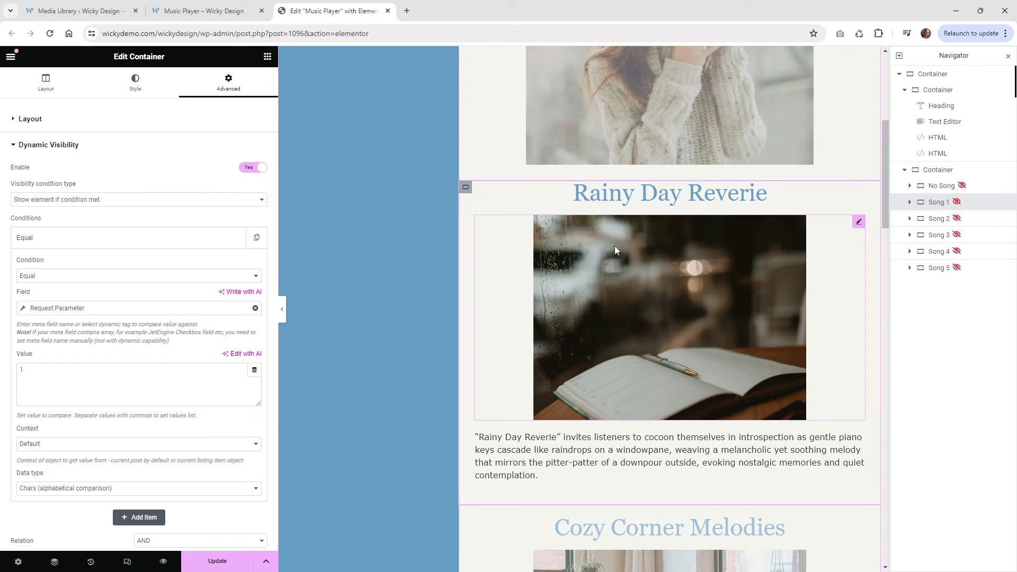
Select the Song 2 container and review its Dynamic Visibility condition, including the comparison value and the request parameter's name.
scroll(618, 243, down, 5)
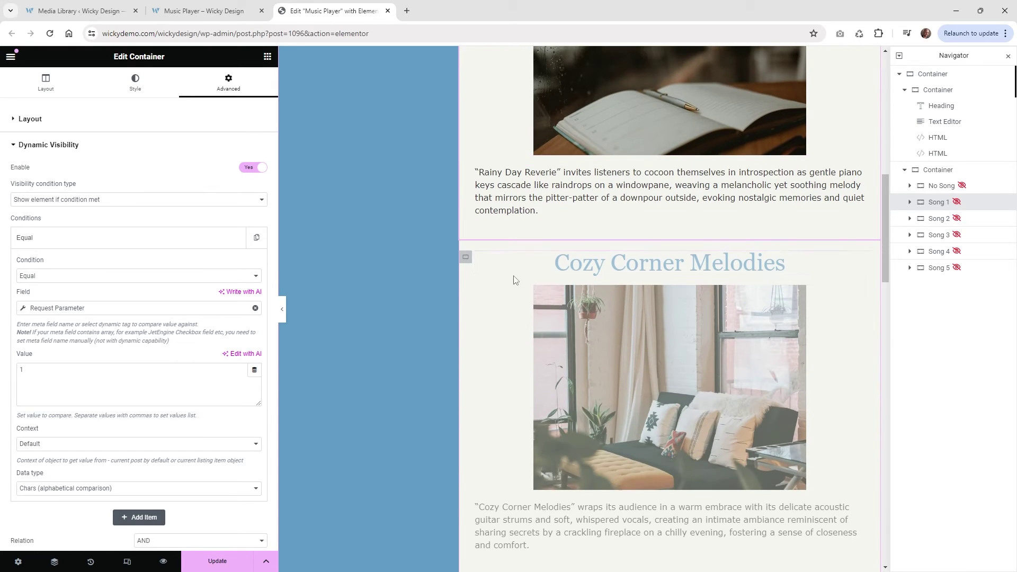
click(464, 257)
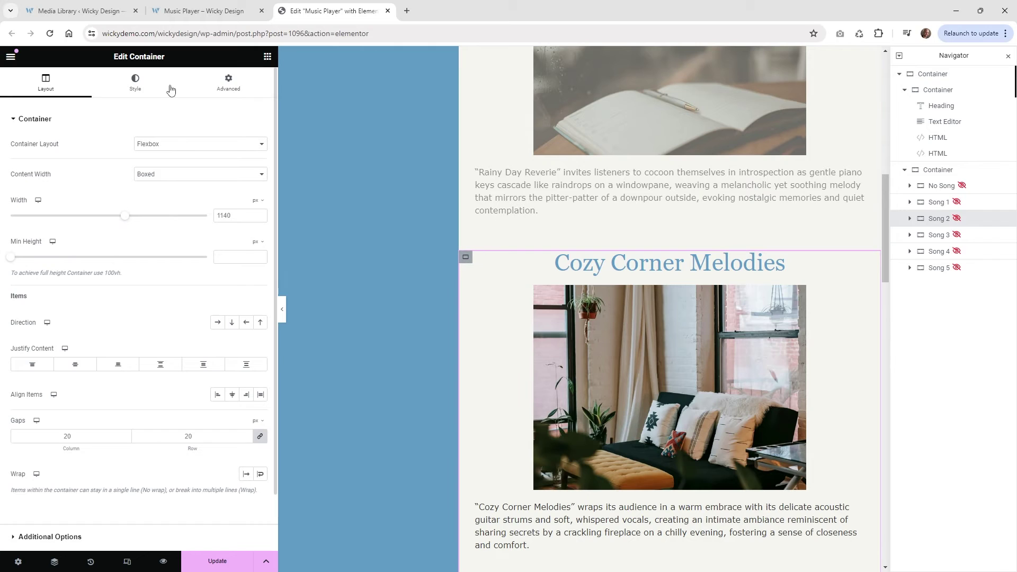
click(229, 87)
click(45, 123)
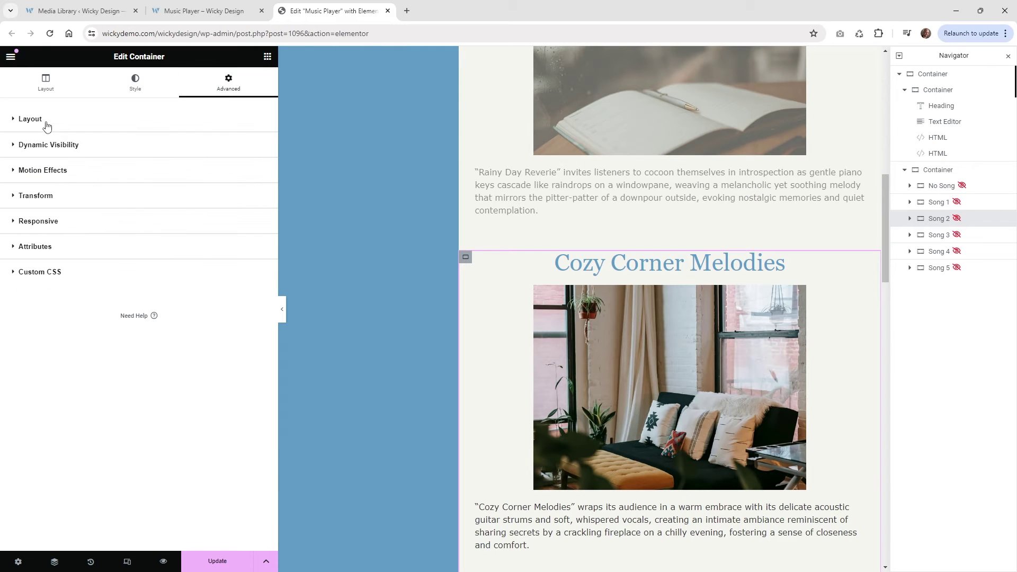
click(63, 154)
click(63, 243)
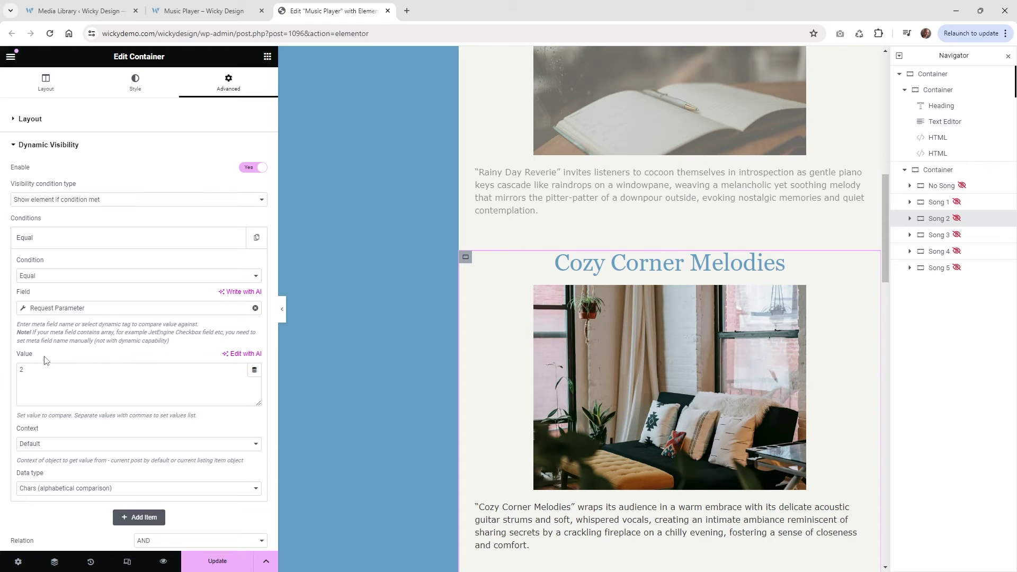
click(29, 370)
click(67, 308)
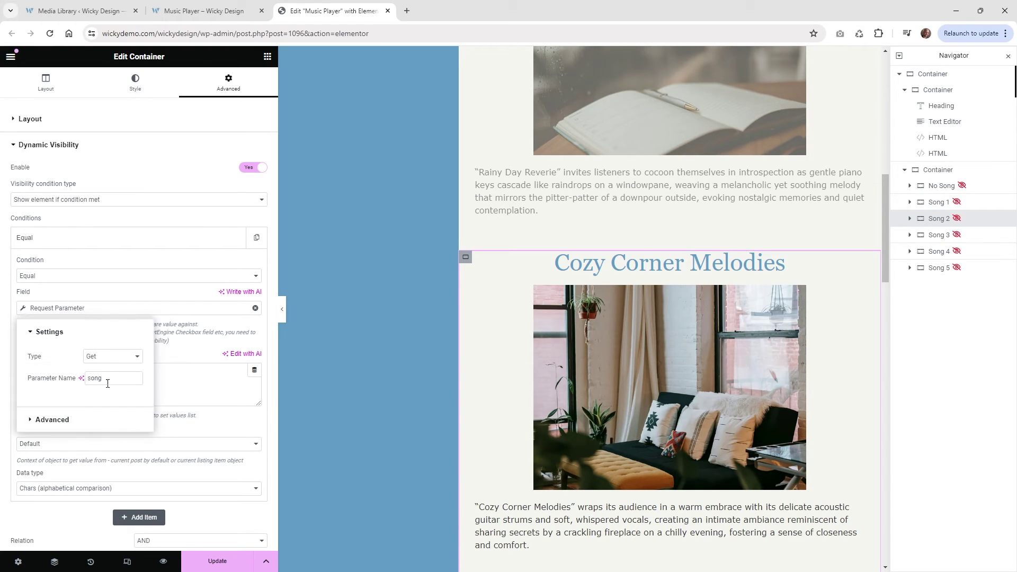
click(181, 346)
Select the Song 3 container and review the comparison value in its Dynamic Visibility condition.
scroll(538, 304, down, 3)
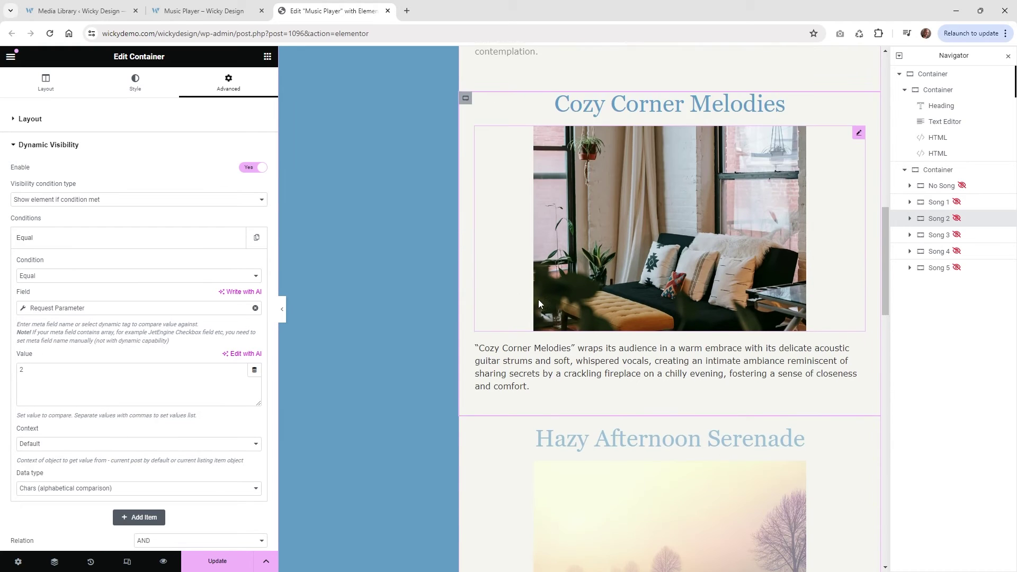
scroll(538, 303, down, 3)
click(465, 273)
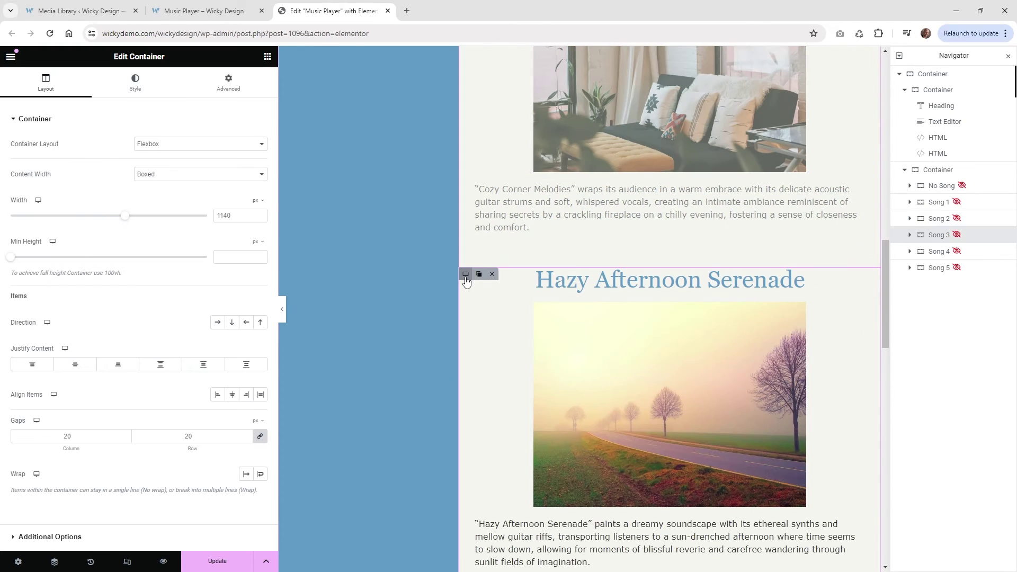
click(227, 88)
scroll(124, 291, down, 2)
click(85, 344)
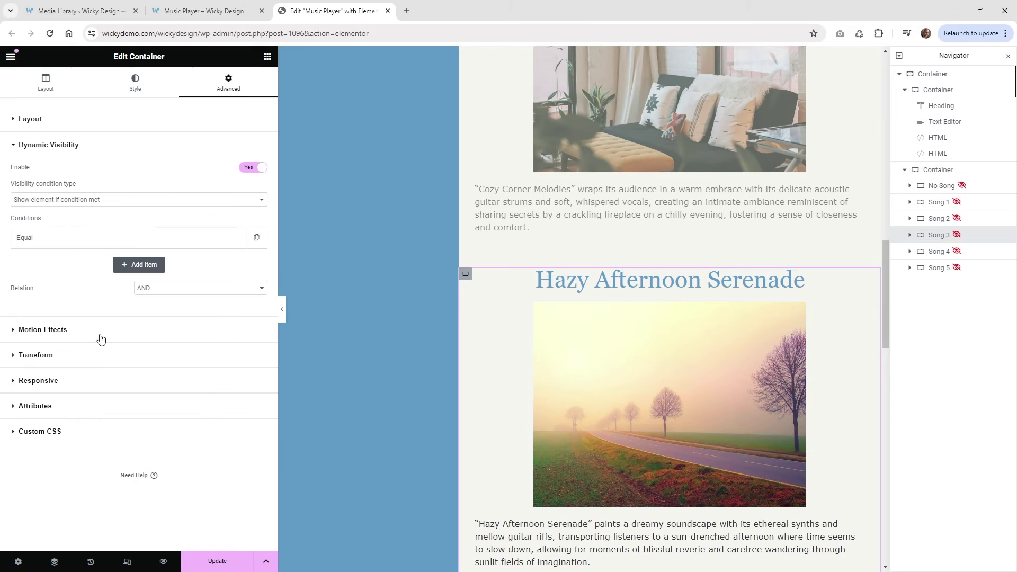
click(136, 244)
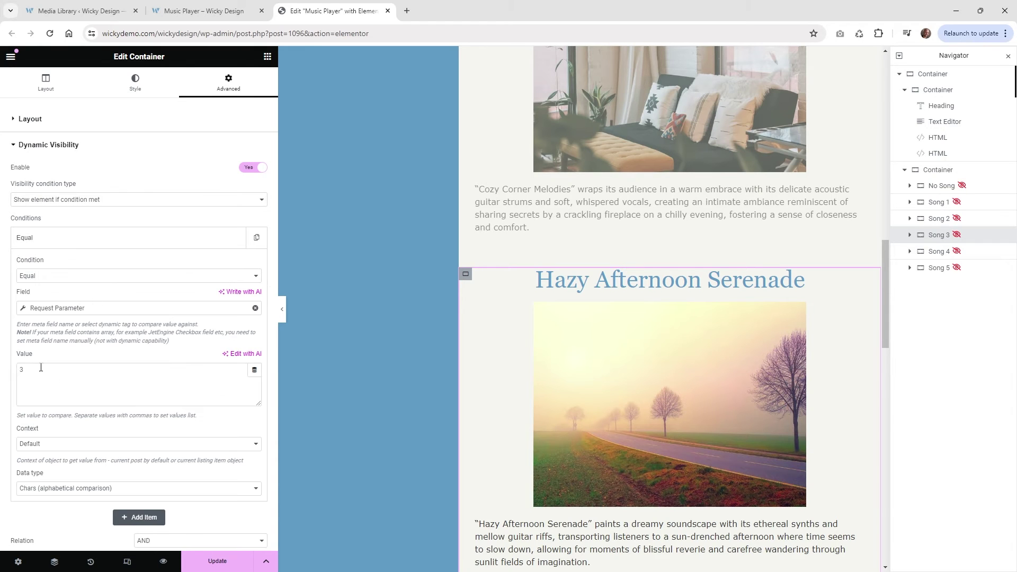
Switch to the live Music Player page and highlight the song parameter and its value in the page URL.
scroll(526, 310, up, 4)
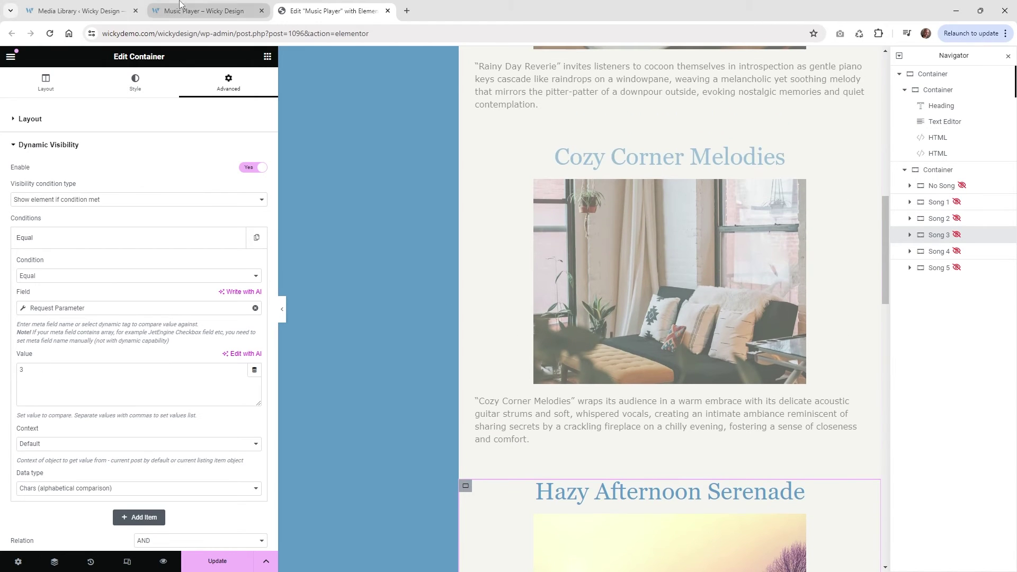
click(217, 5)
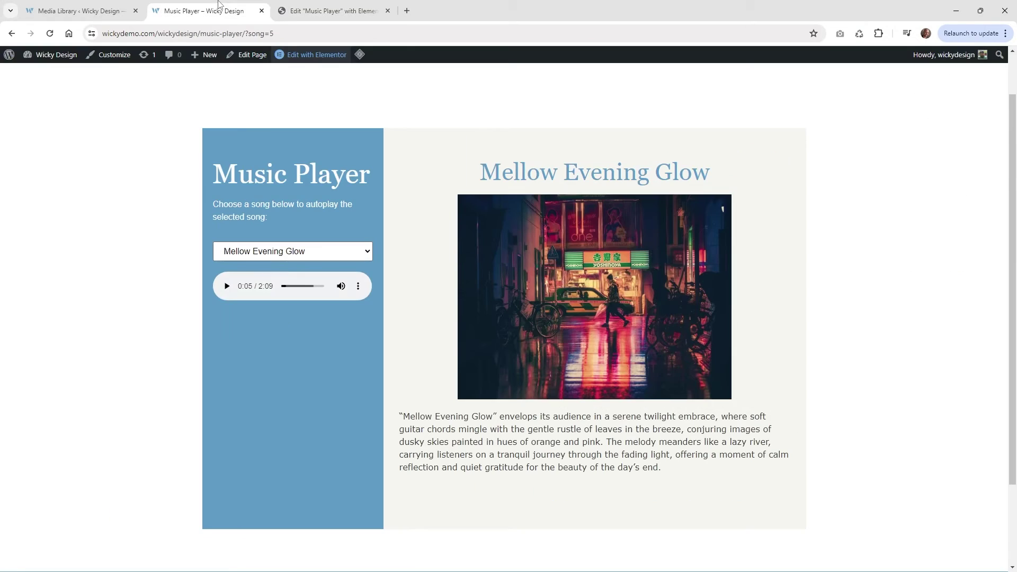
click(293, 36)
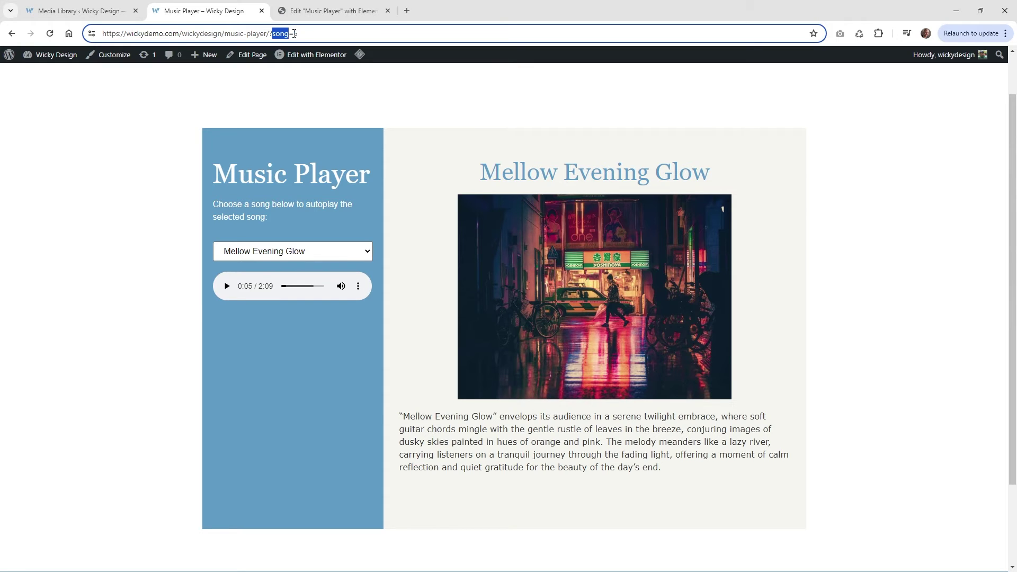
double_click(296, 34)
Choose Hazy Afternoon Serenade as the song on the live page and pause its playback.
click(306, 255)
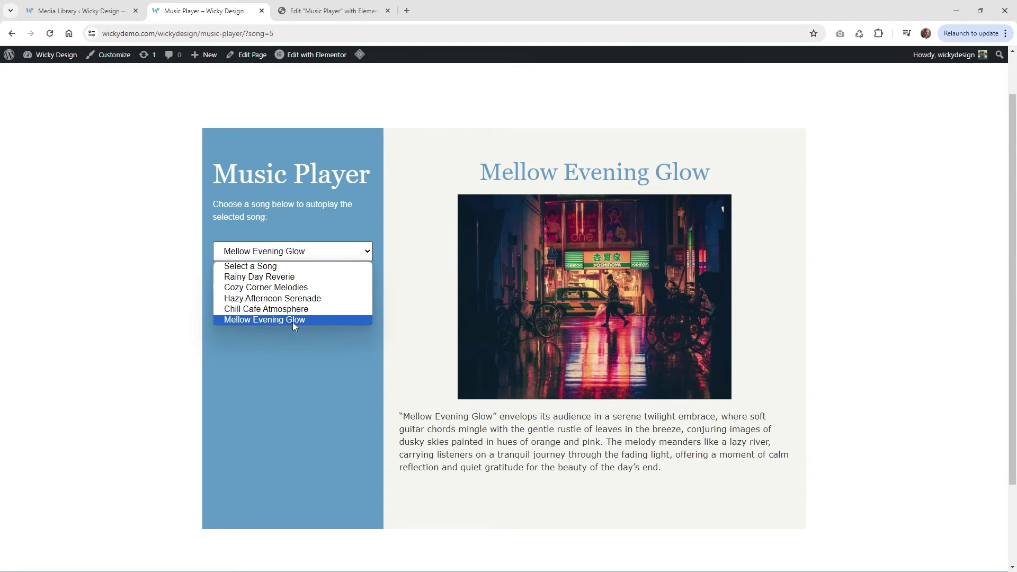
click(286, 298)
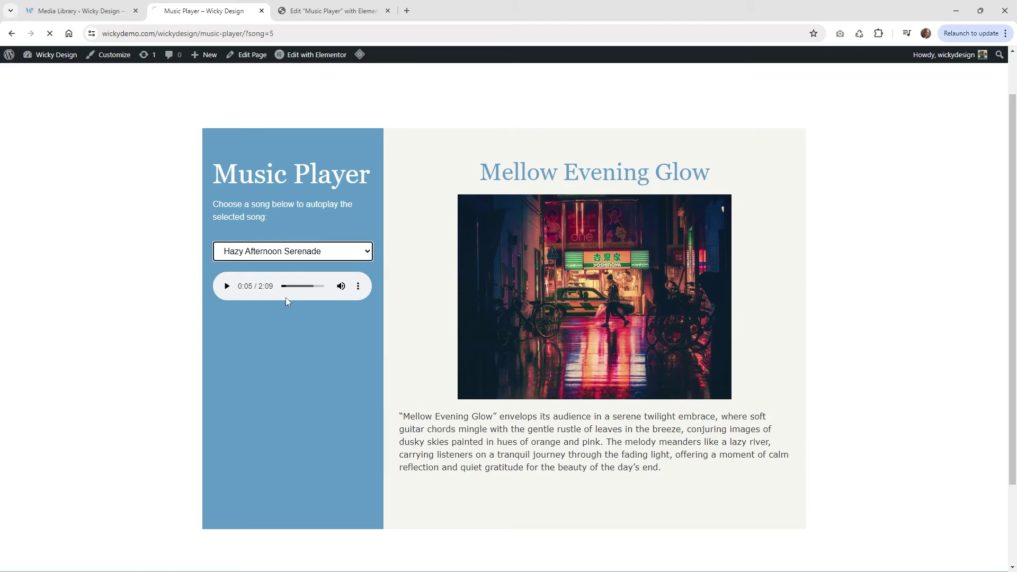
click(226, 339)
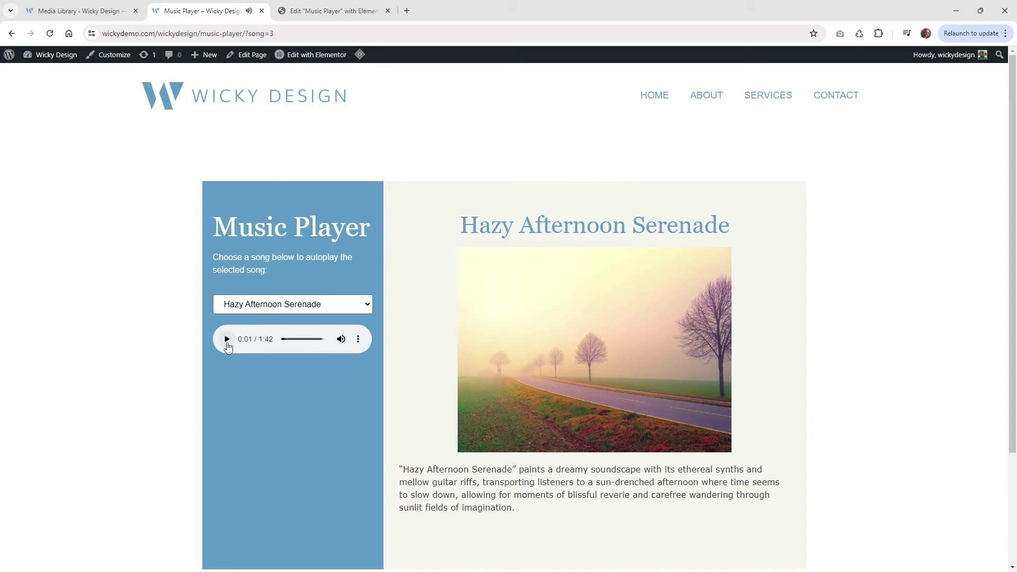
Return to the Elementor editor and review the request parameter and comparison value in the Hazy Afternoon Serenade container's Dynamic Visibility condition.
click(328, 10)
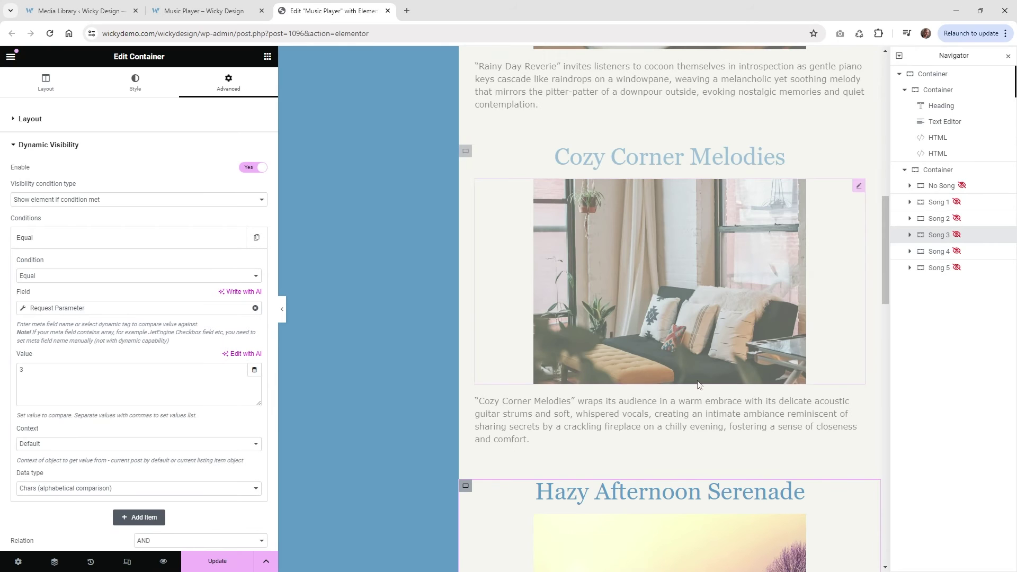
click(466, 152)
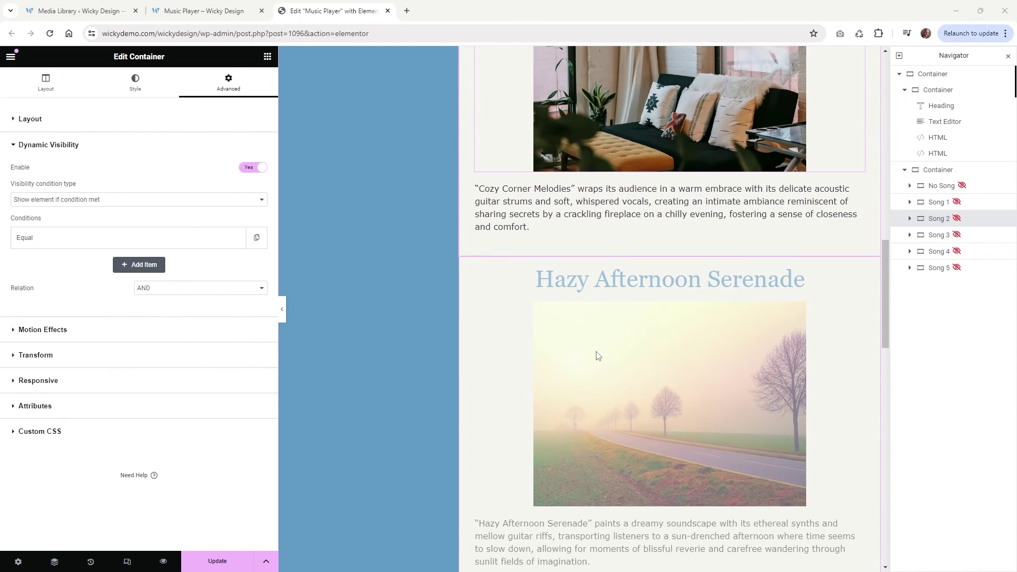
scroll(547, 185, down, 3)
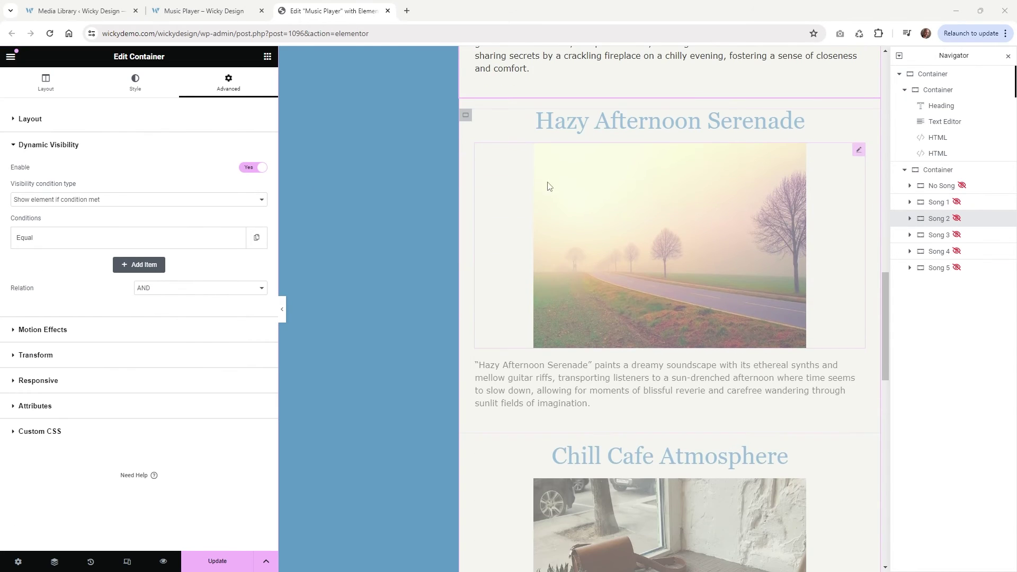
click(469, 125)
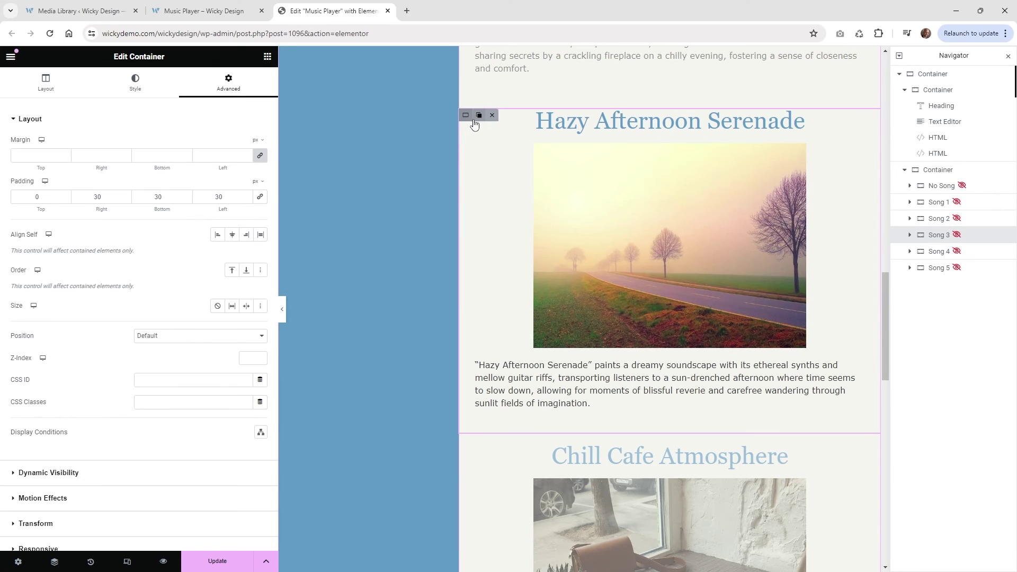
click(119, 115)
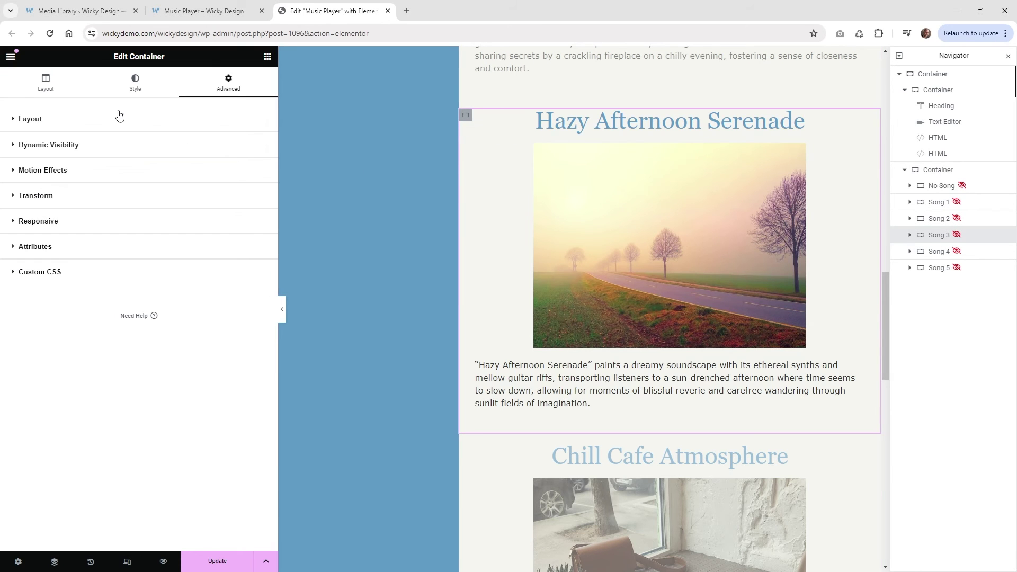
click(86, 151)
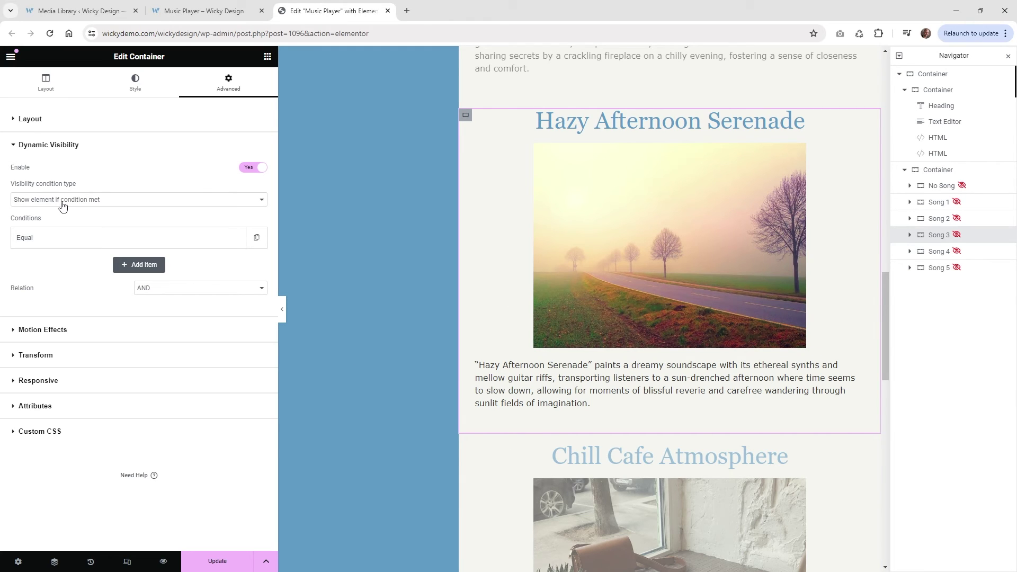
click(53, 246)
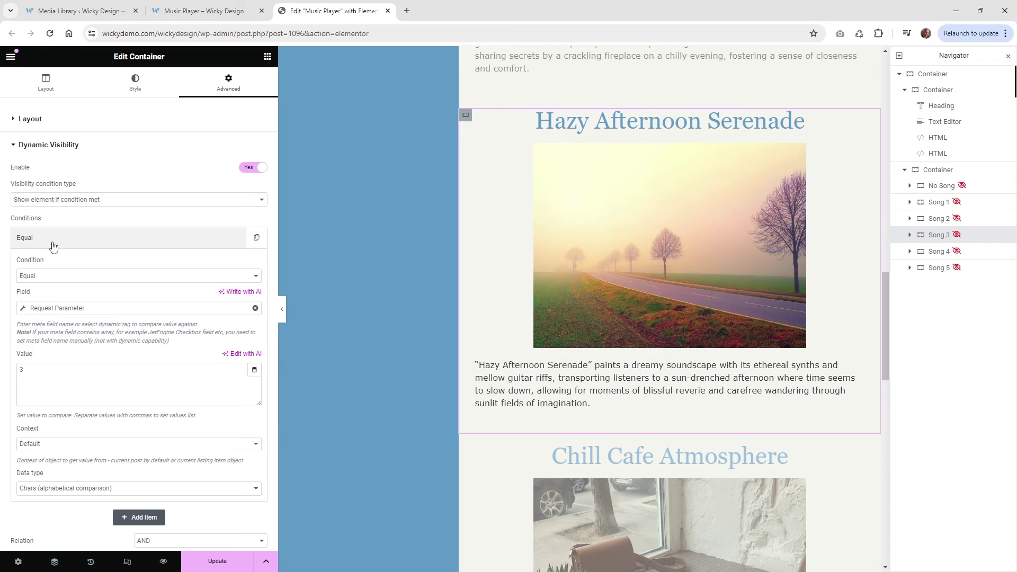
click(59, 307)
click(189, 380)
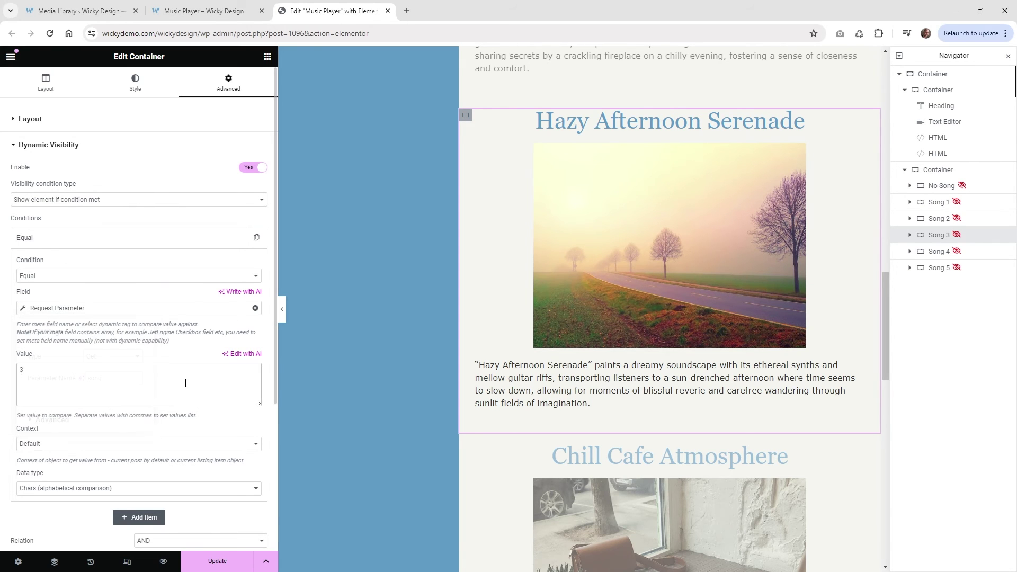
Select the No Song container and review the visibility condition type in its Dynamic Visibility settings.
click(943, 186)
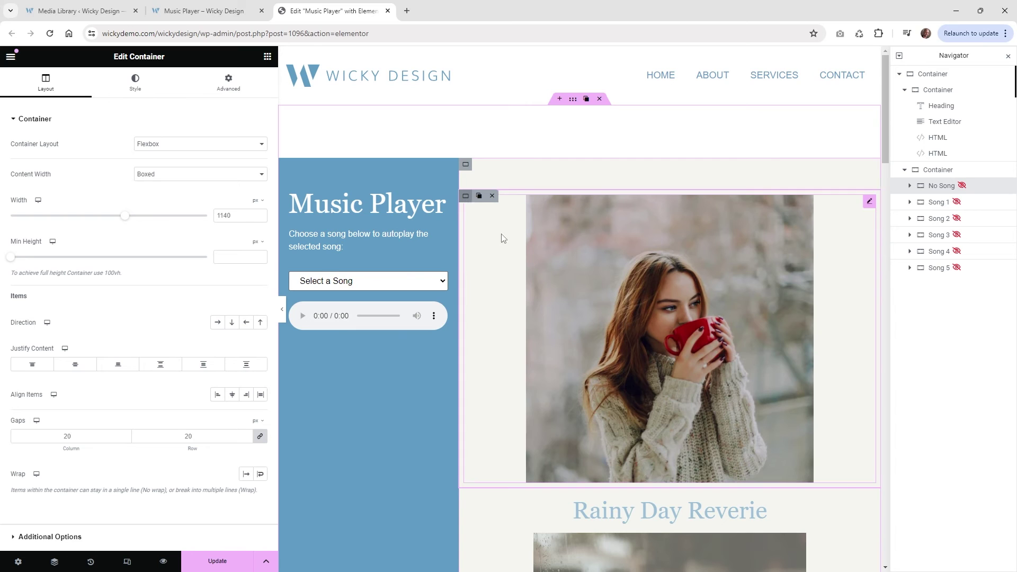
click(936, 202)
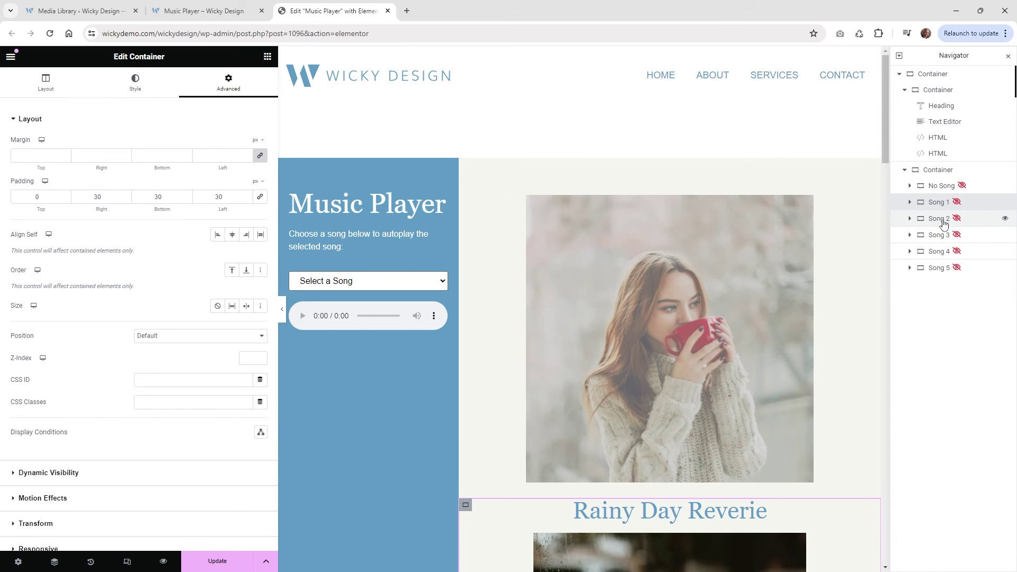
click(934, 189)
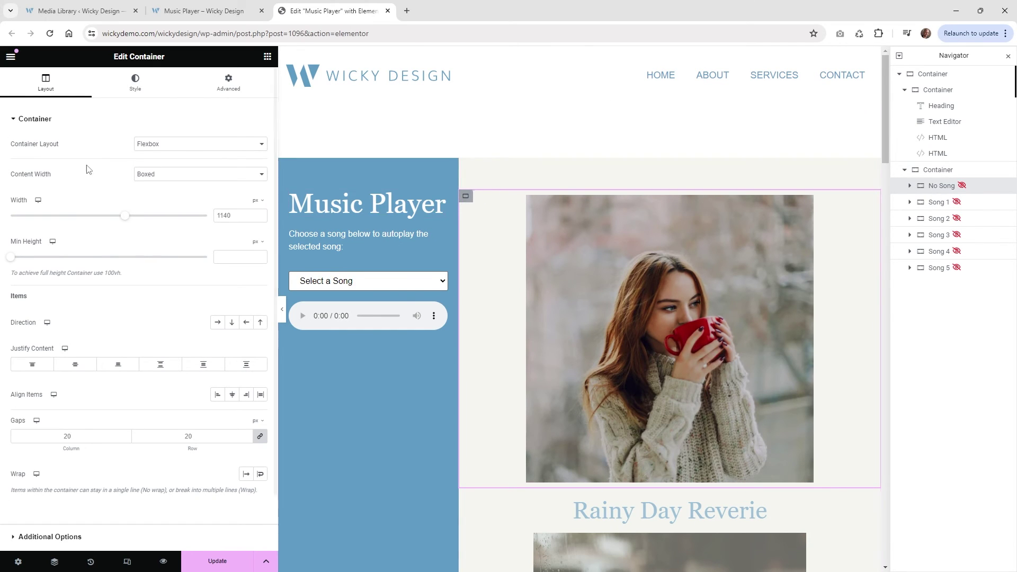
click(91, 125)
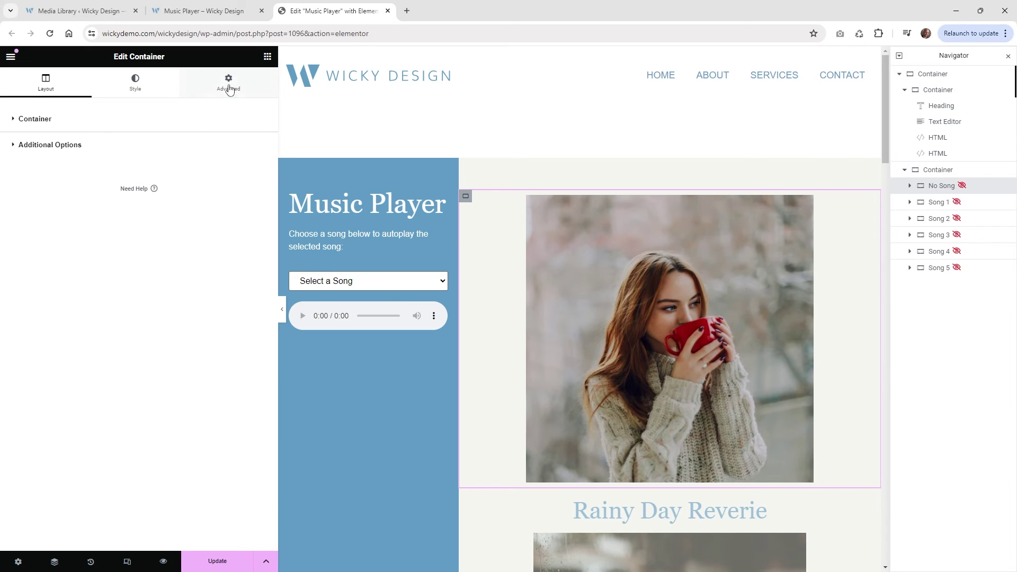
click(228, 85)
click(83, 124)
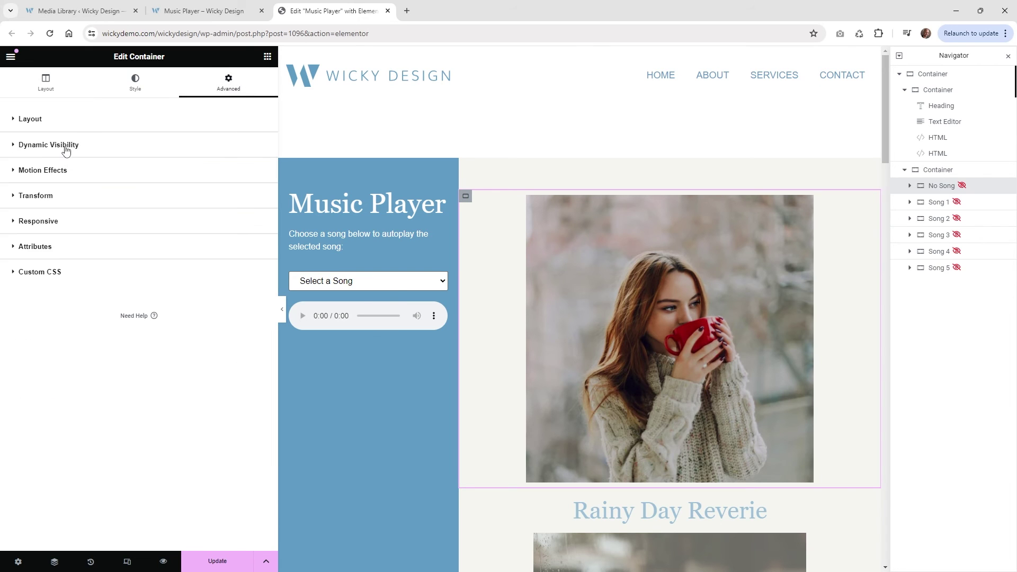
click(68, 145)
click(24, 200)
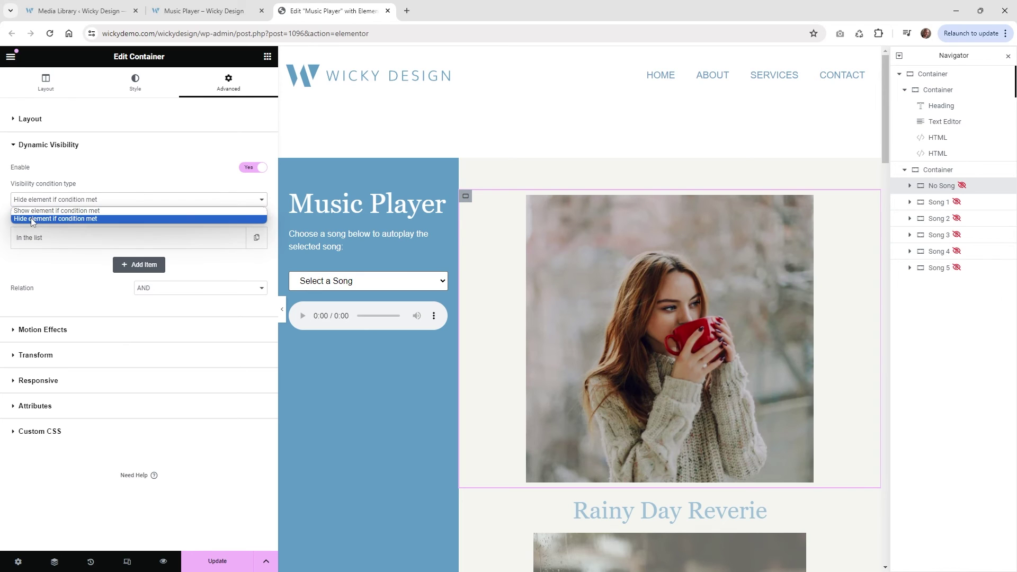
click(102, 172)
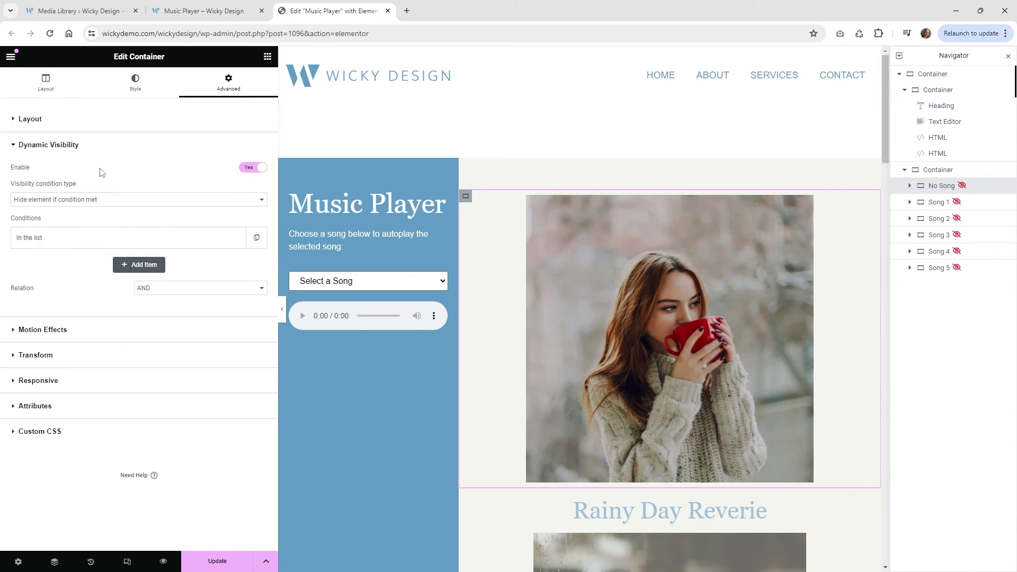
Review the No Song container's list condition, including its request parameter and comparison values, and update the page.
click(70, 239)
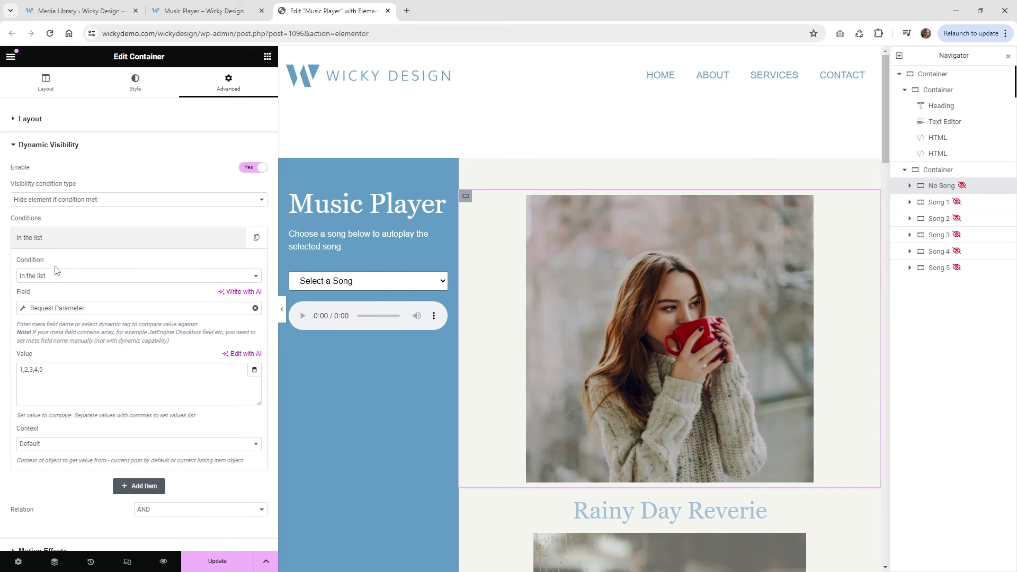
click(95, 312)
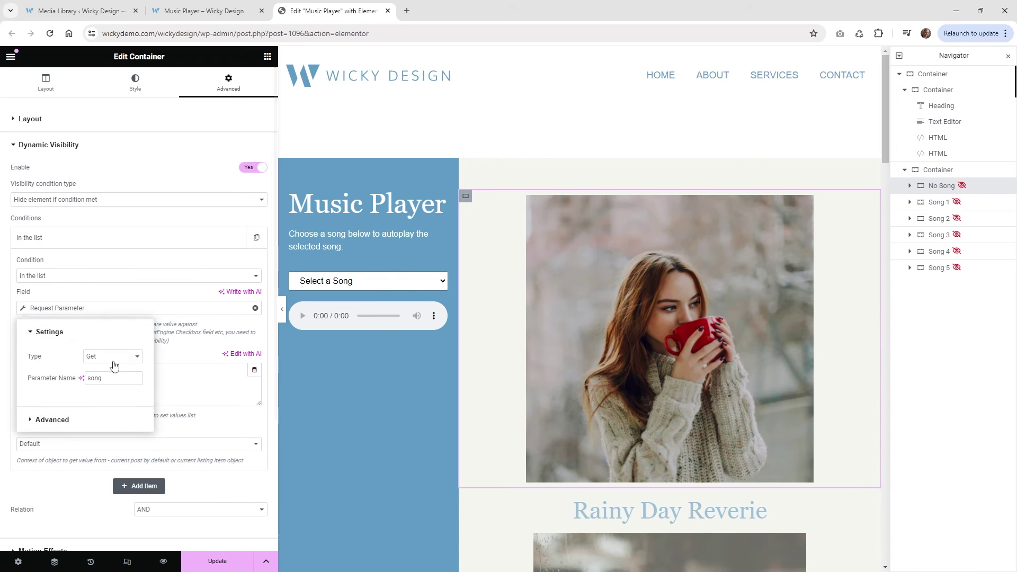
click(212, 365)
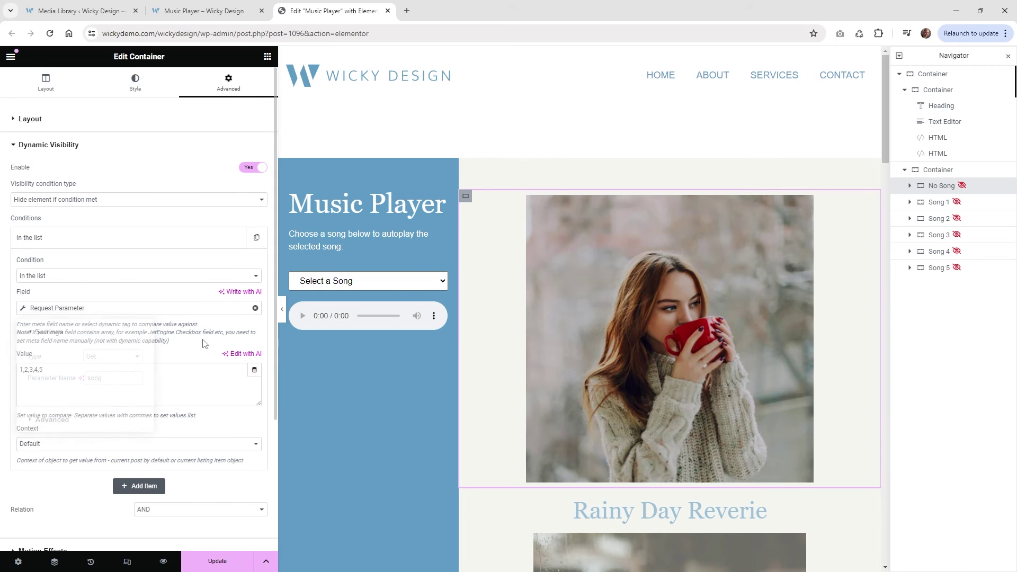
click(50, 381)
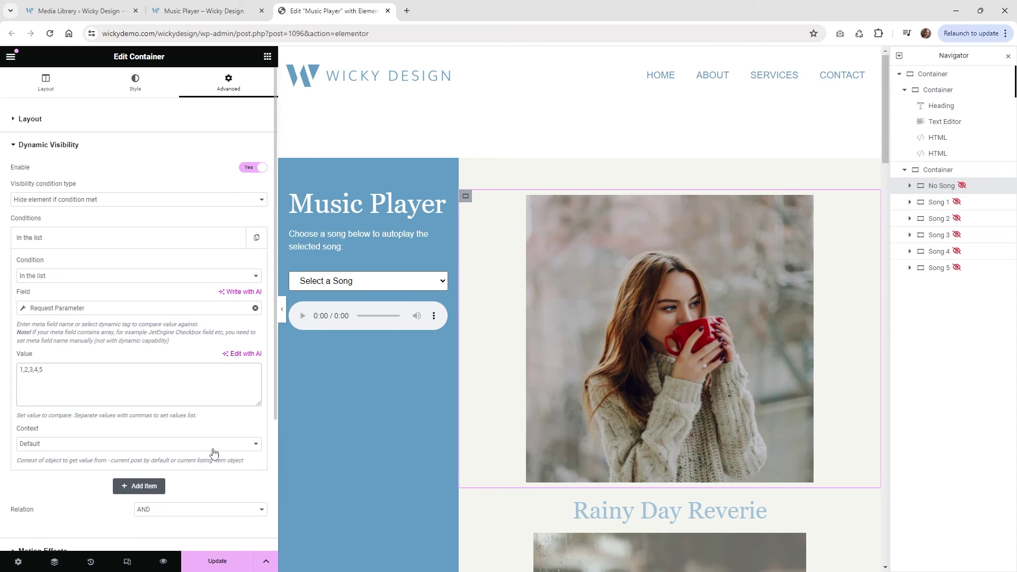
click(211, 561)
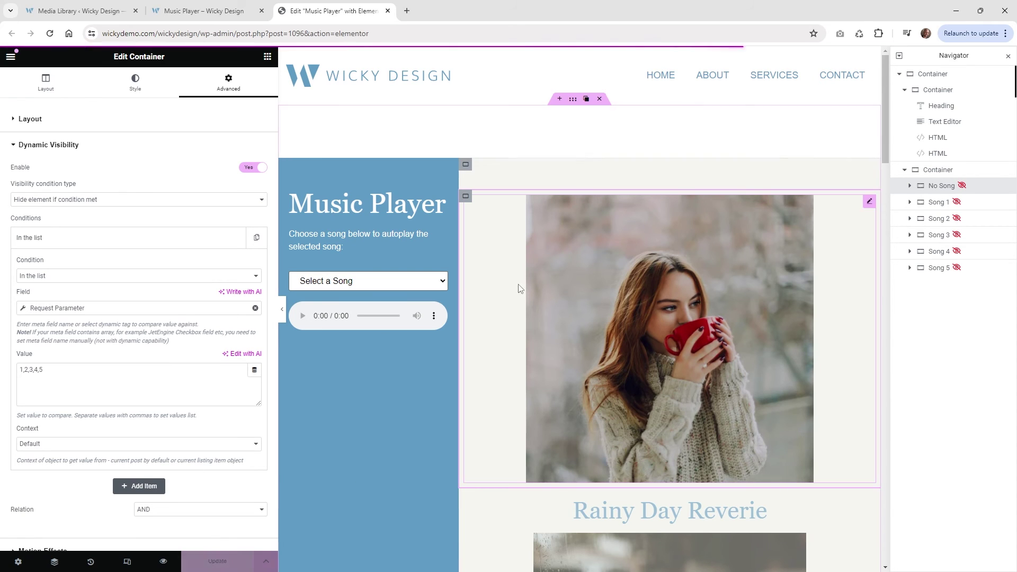
Switch to the live Music Player page, choose Chill Cafe Atmosphere as the song and look over its matching content.
click(196, 6)
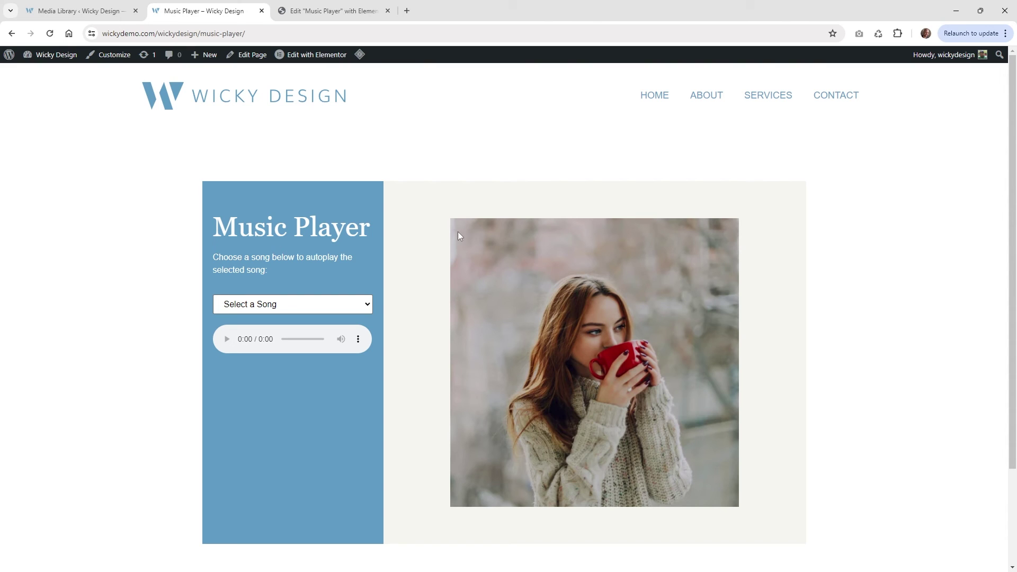
click(307, 306)
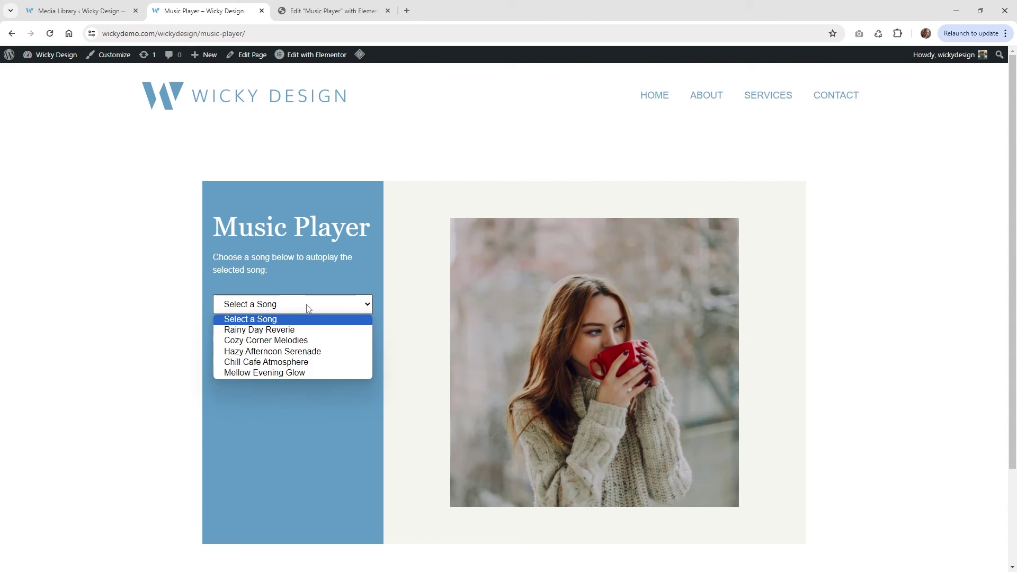
click(283, 363)
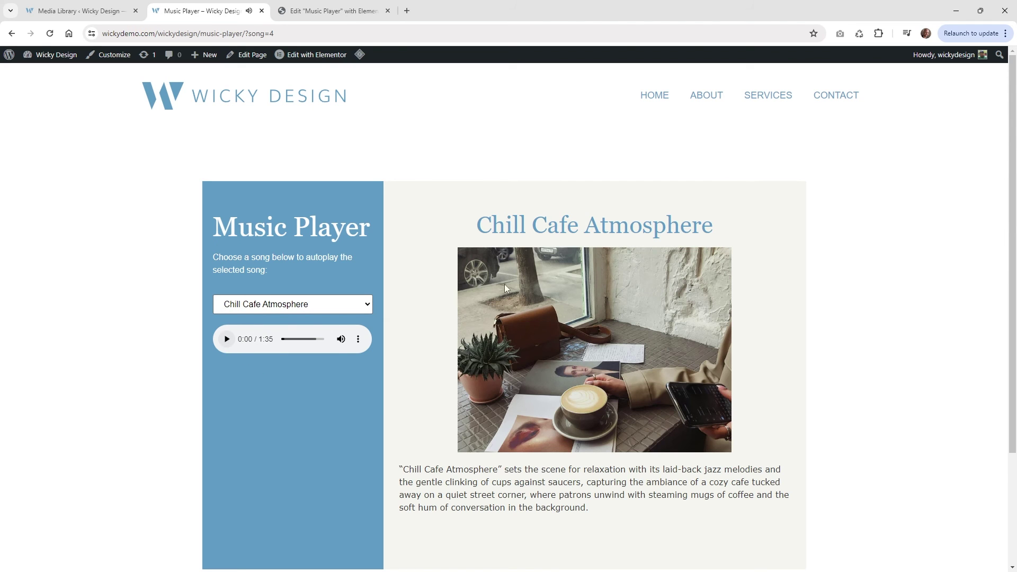
scroll(494, 282, down, 3)
scroll(493, 282, up, 3)
Load the Music Player page with the song parameter in its URL changed to 4555 and examine the URL.
click(293, 34)
click(428, 33)
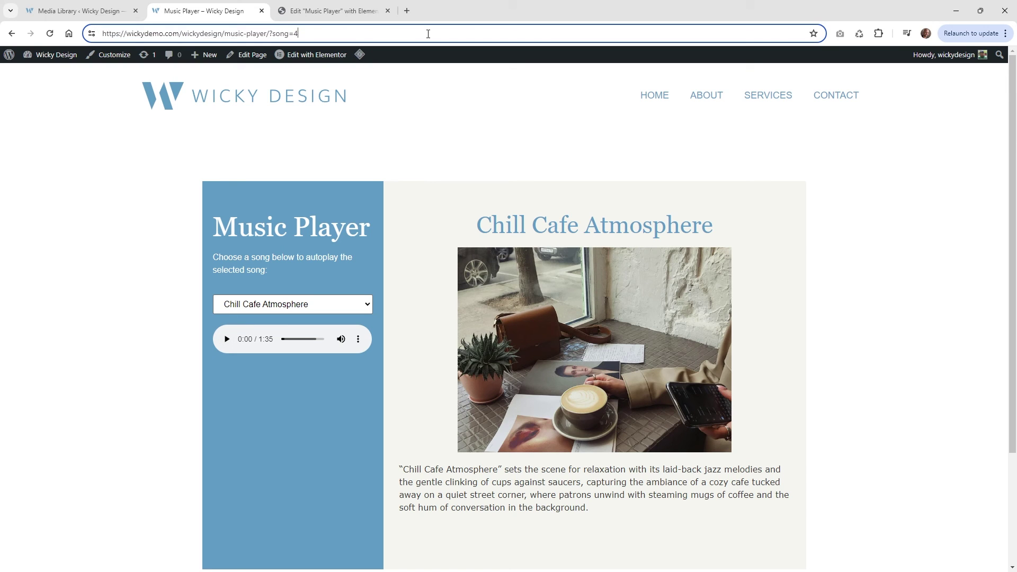
text(555)
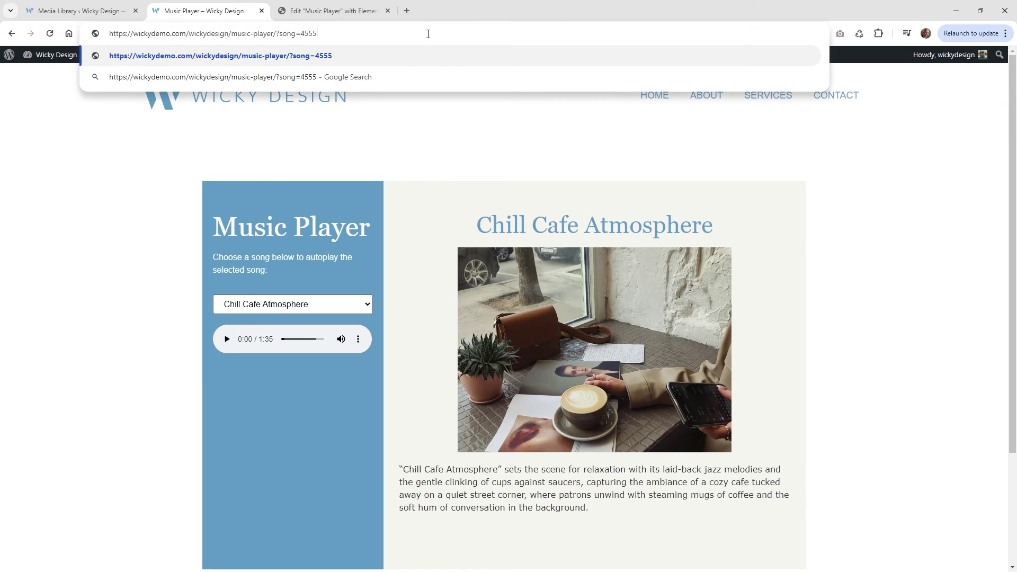
key(Return)
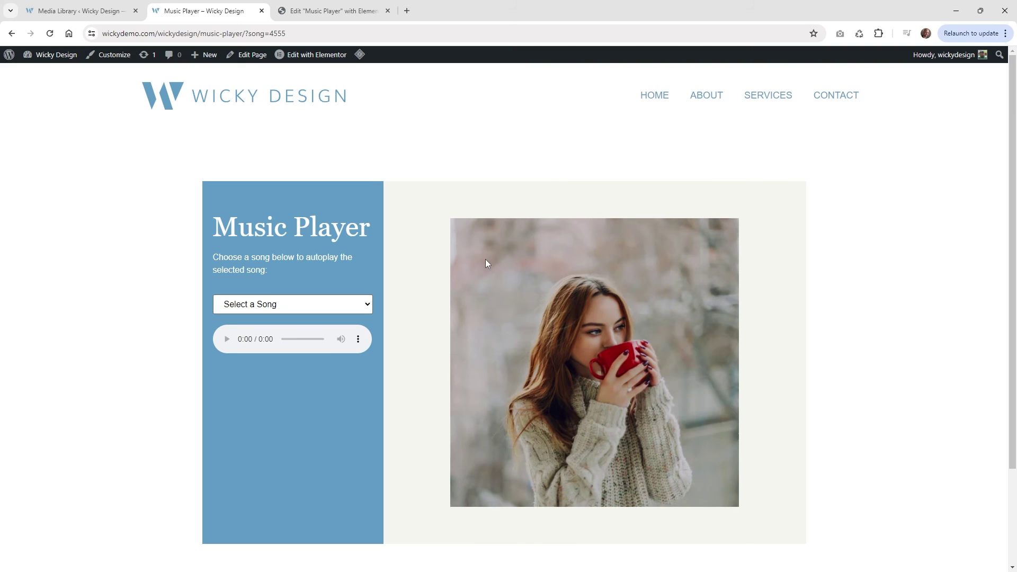
click(276, 34)
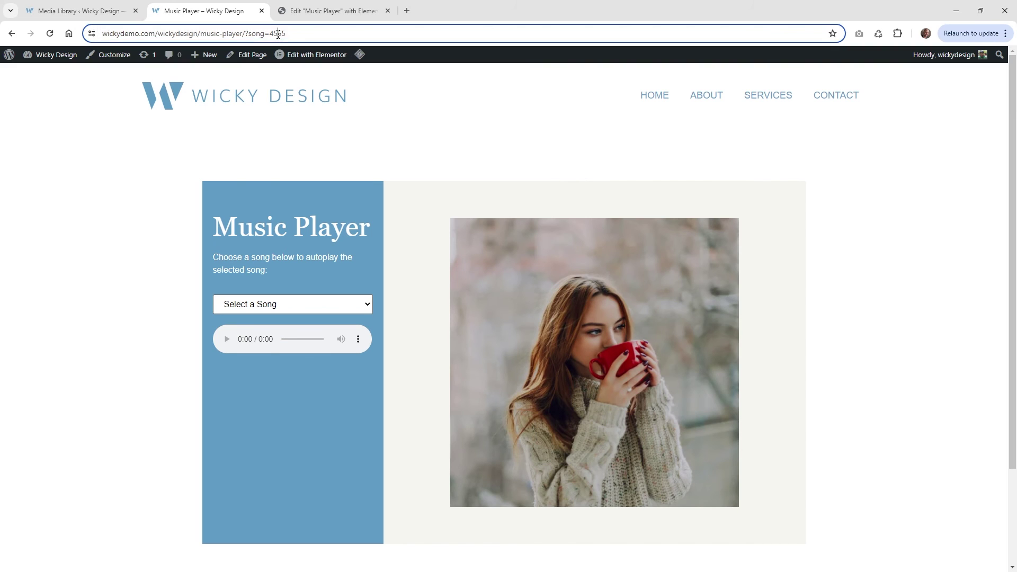
click(277, 34)
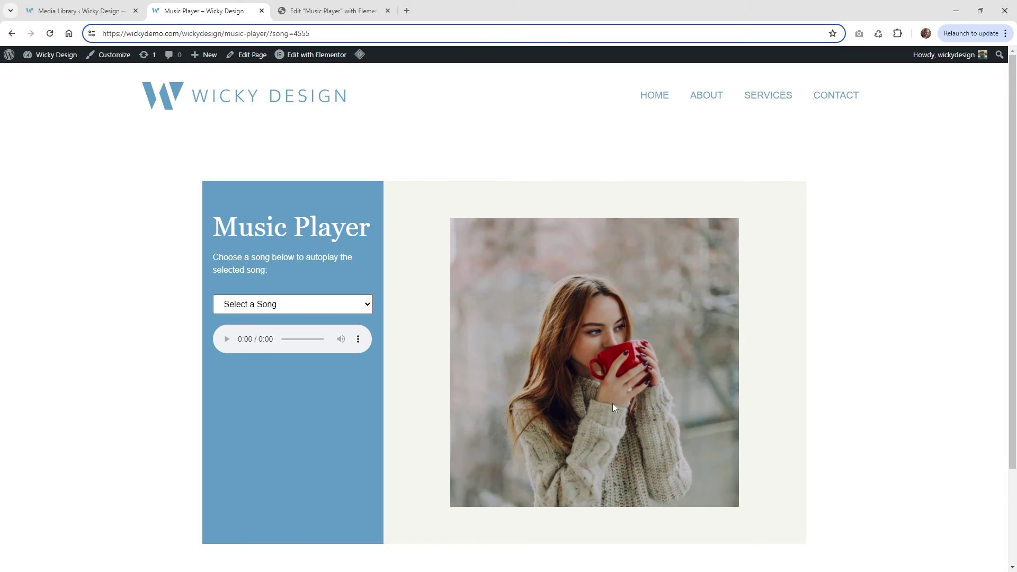
Copy the Mellow Evening Glow page URL ending in ?song=5 and load it in a separate Music Player browser tab.
key(alt+Return)
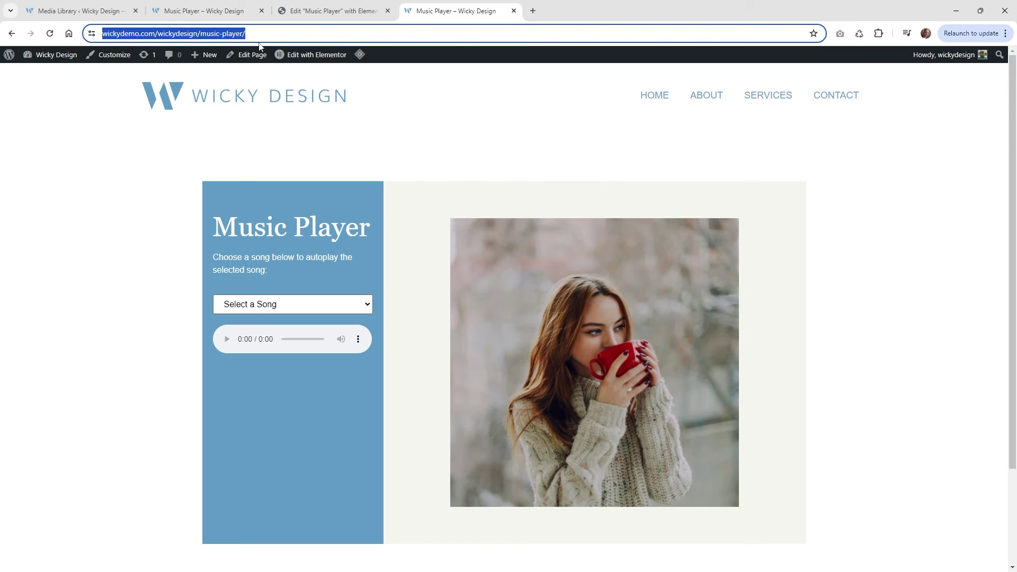
click(242, 8)
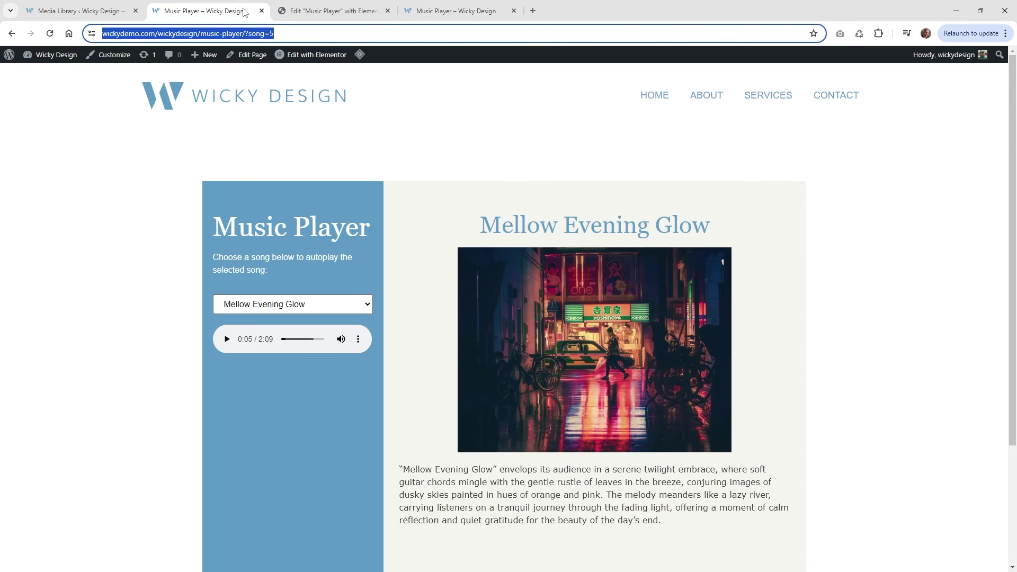
right_click(262, 37)
click(309, 131)
click(453, 11)
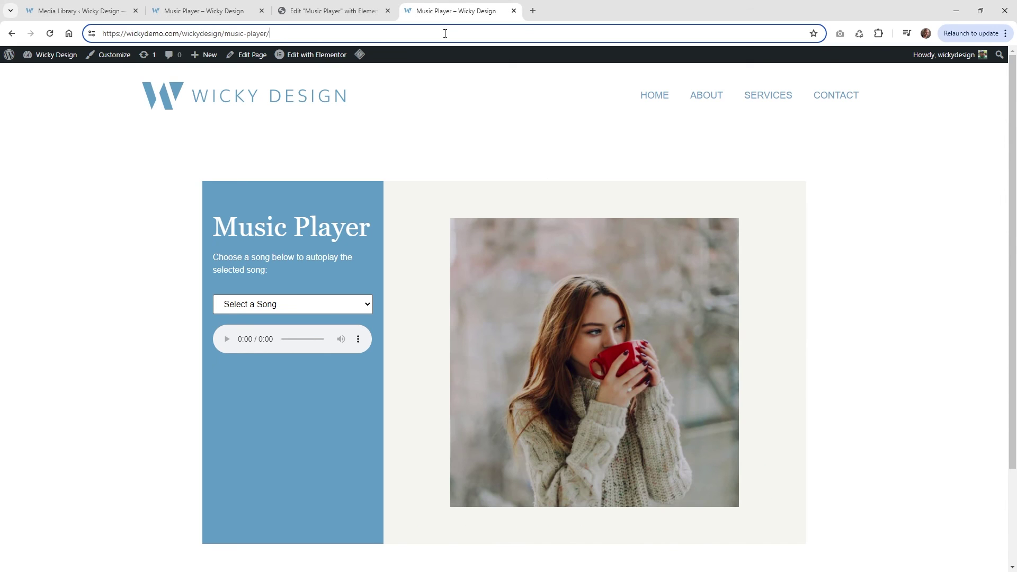
click(444, 33)
key(ctrl+v)
key(Return)
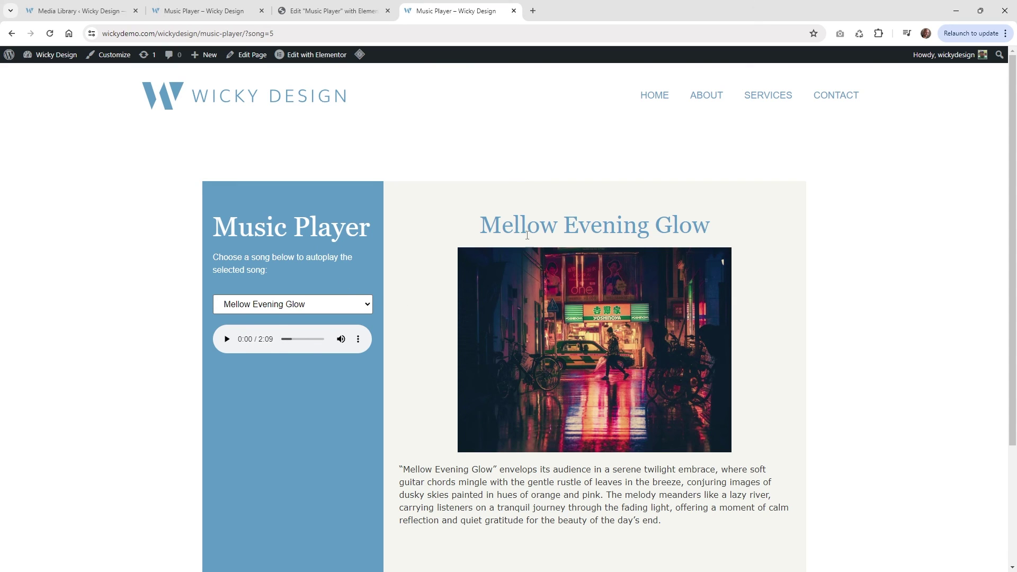
Choose Chill Cafe Atmosphere as the song on the newly opened page and test its playback control.
click(310, 311)
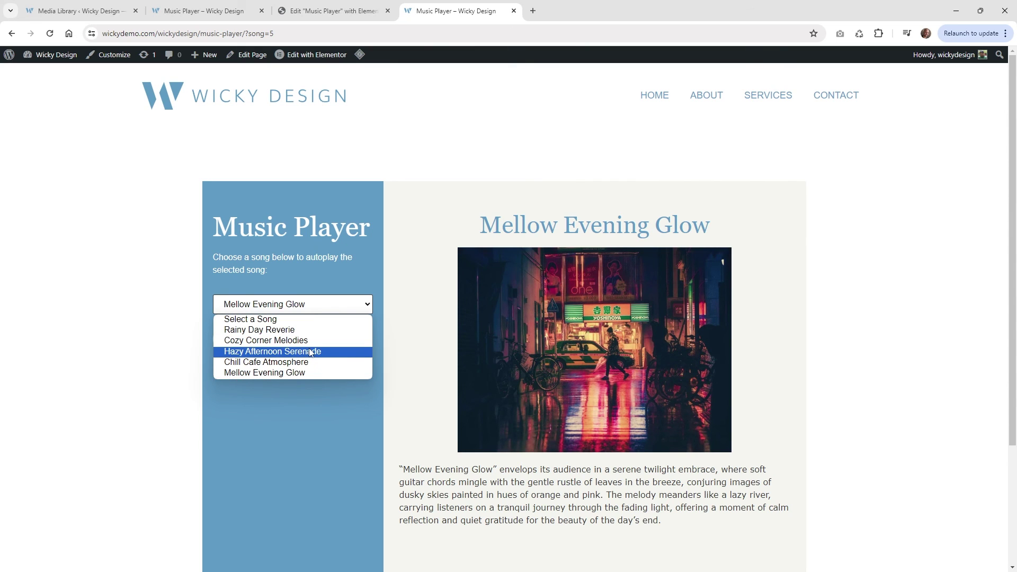
click(310, 362)
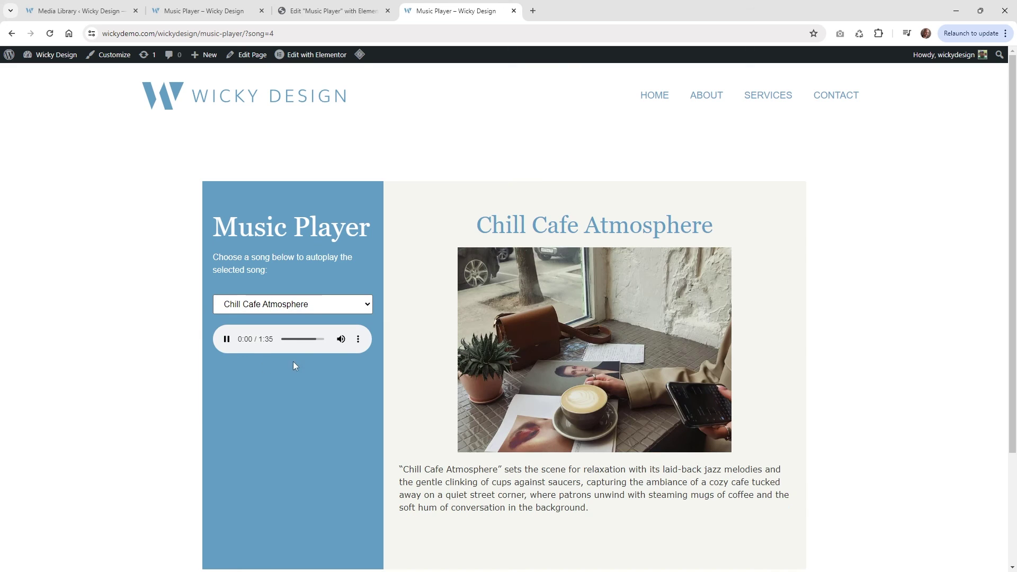
click(228, 340)
click(227, 340)
Choose Mellow Evening Glow as the song, pause its playback and highlight the page URL.
click(272, 304)
click(287, 373)
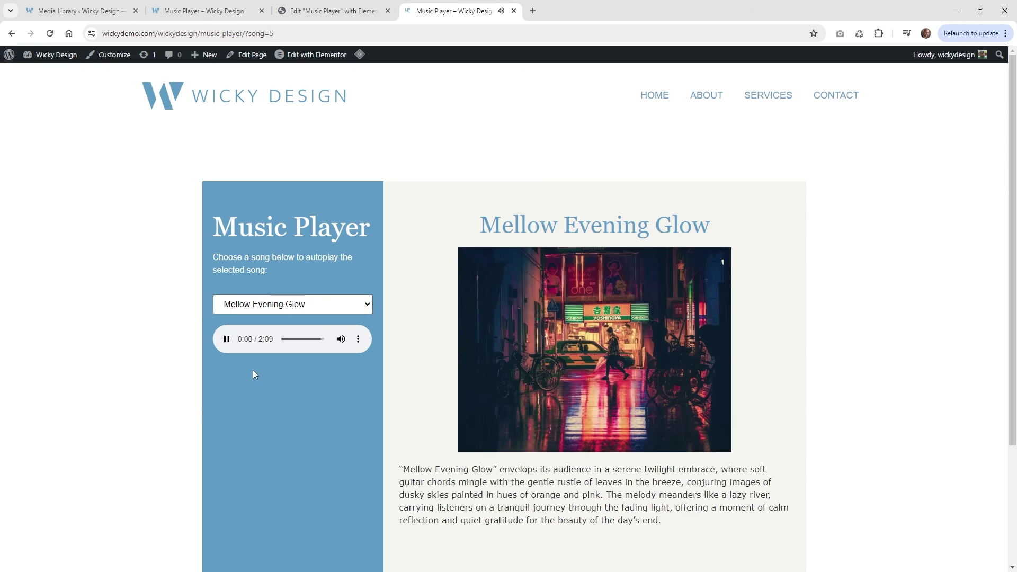
click(226, 339)
click(265, 33)
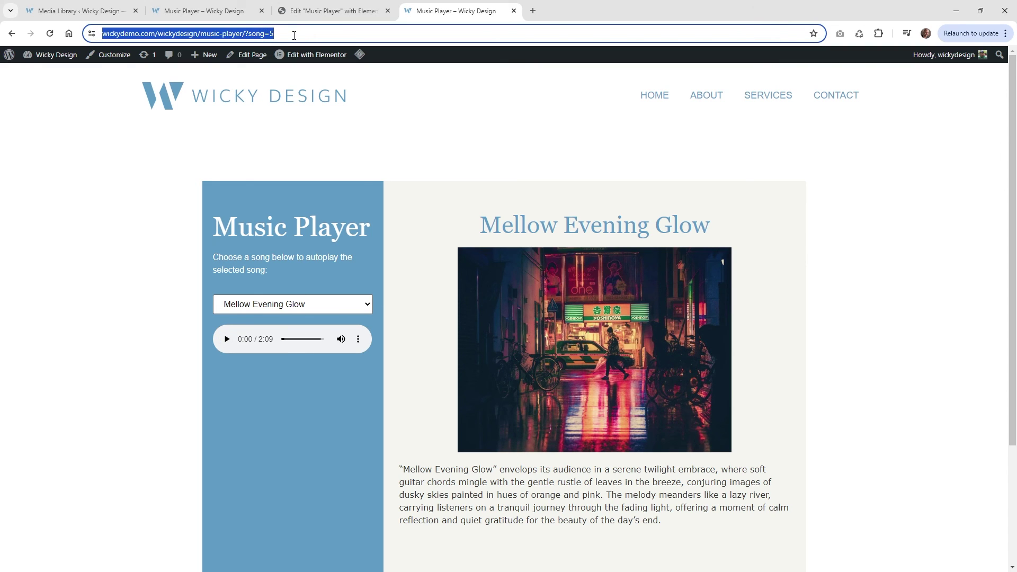
scroll(608, 370, down, 2)
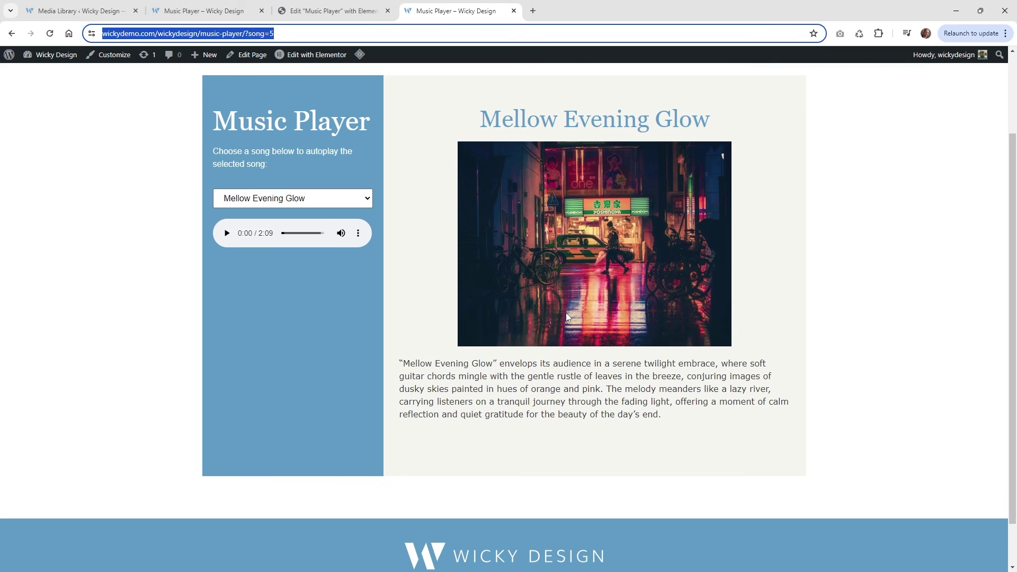